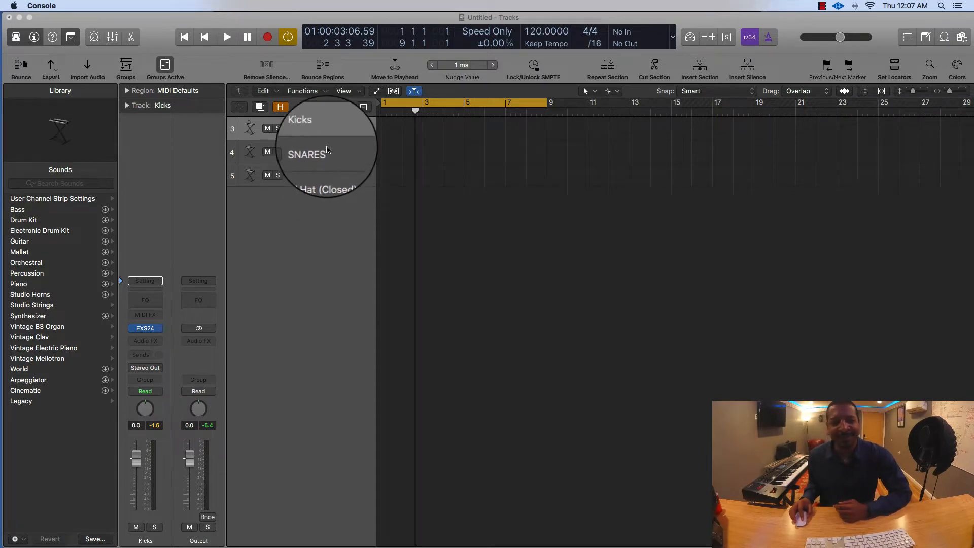
- Select the Kicks and SNARES tracks in turn to audition their drum sounds
left_click(327, 161)
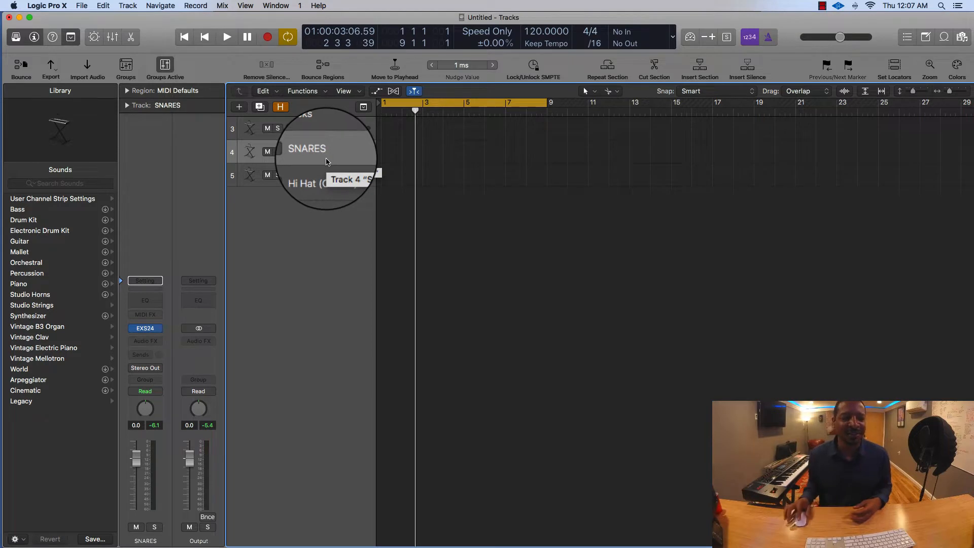
left_click(335, 135)
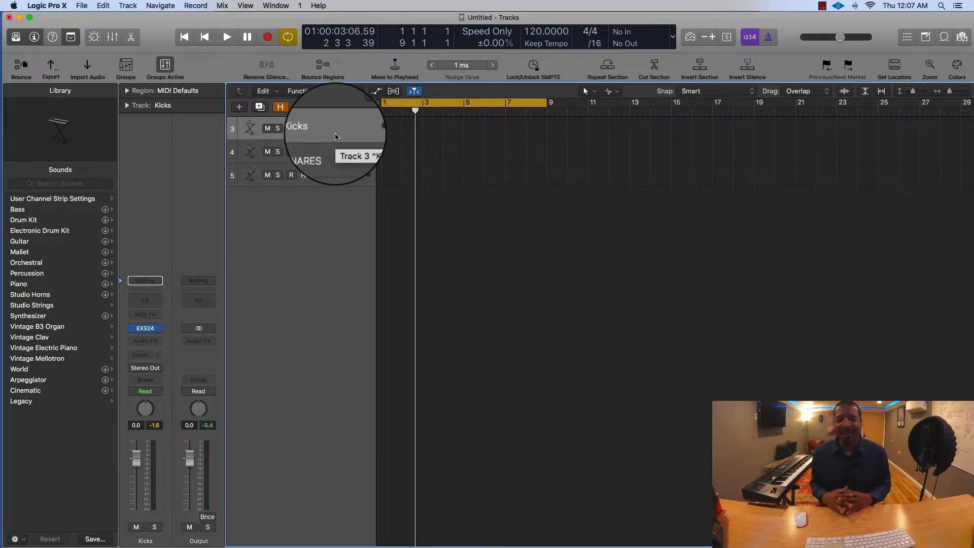
left_click(332, 153)
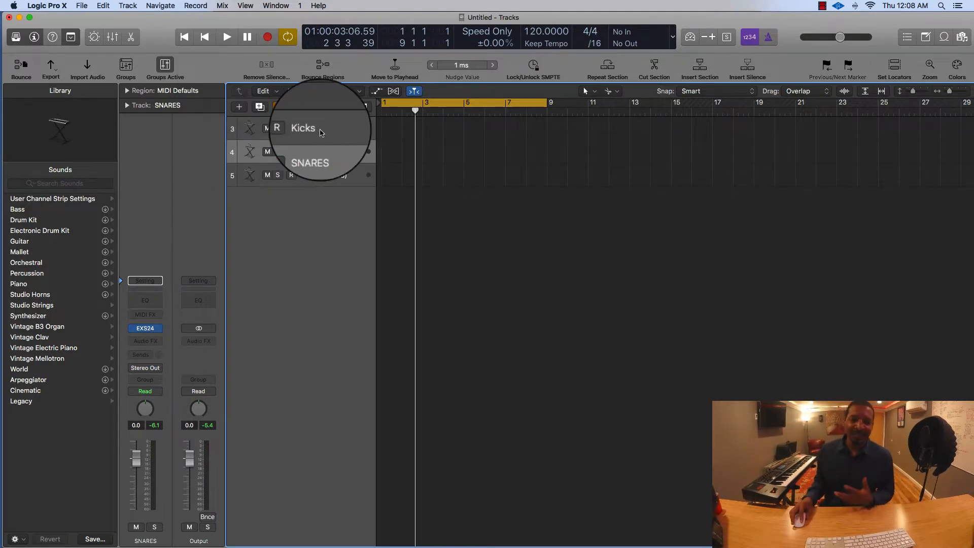
left_click(321, 134)
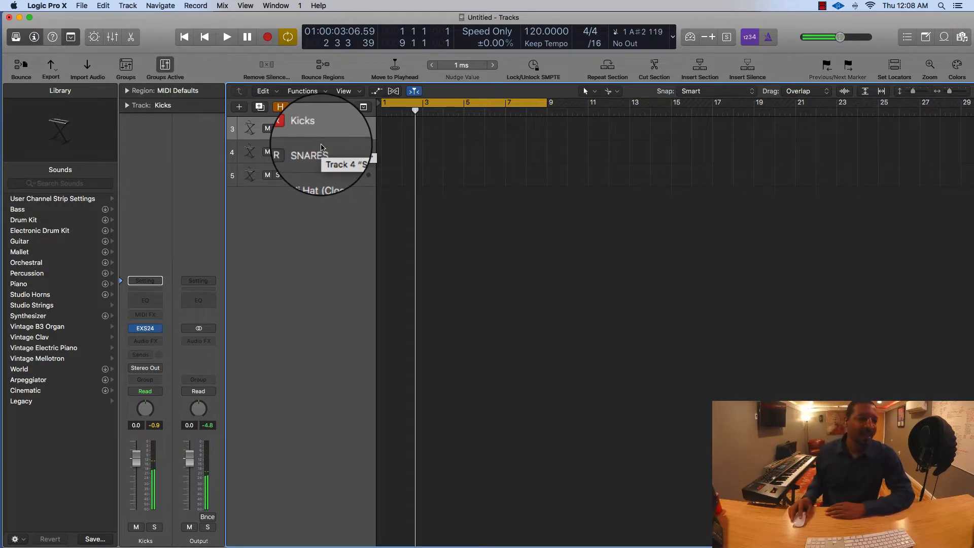
left_click(323, 151)
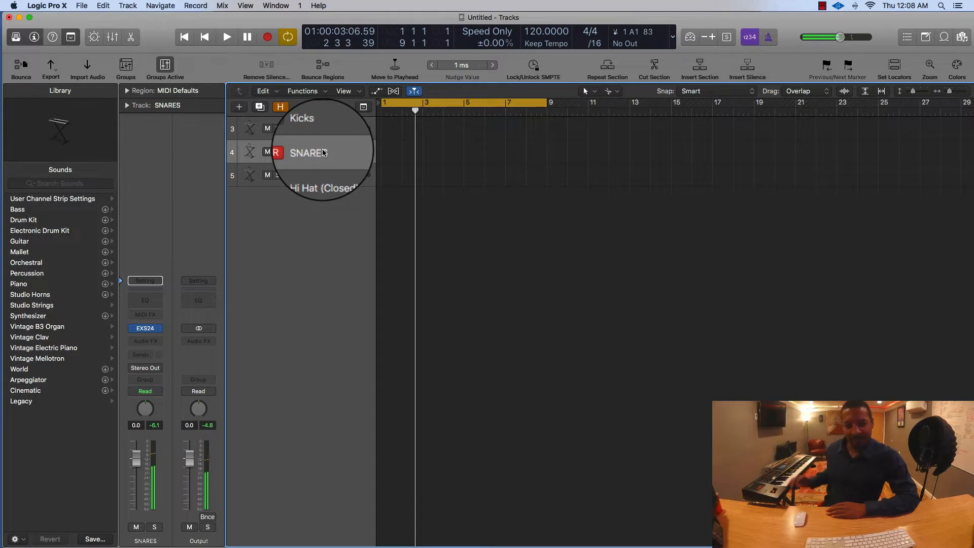
- Move the Hi Hat (Closed) track above the Kicks track
left_click(322, 172)
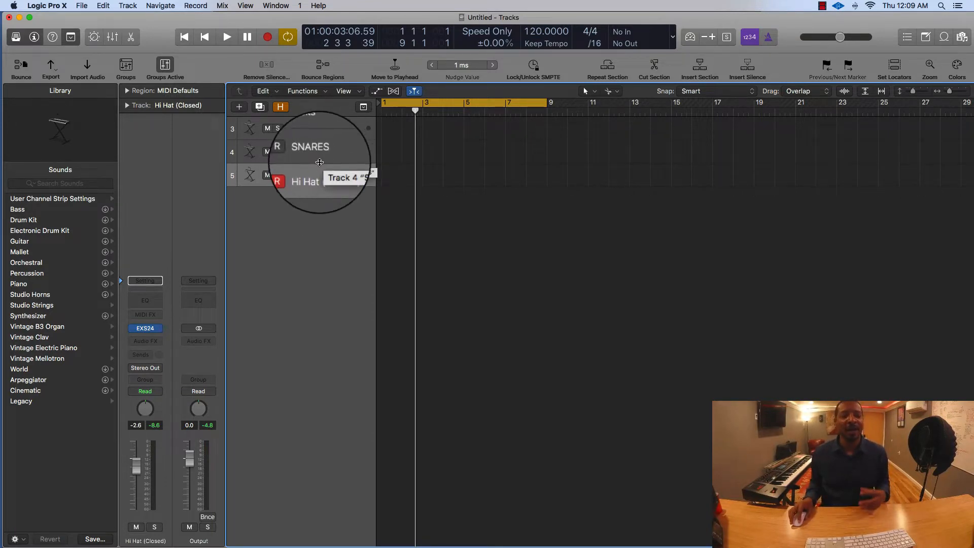
left_click_drag(320, 174, 325, 128)
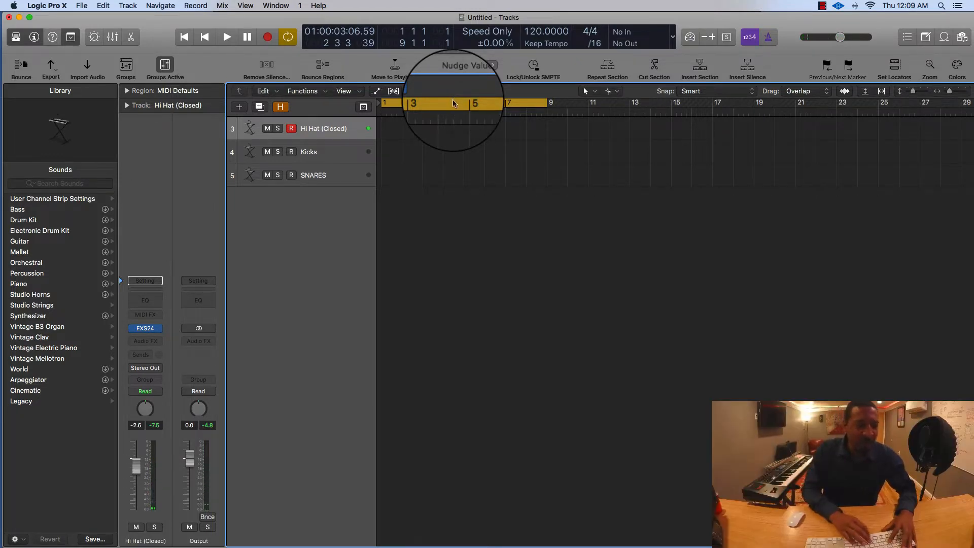
- Record a closed hi-hat pattern from bar 1 to just past bar 3 and play it back
key("r")
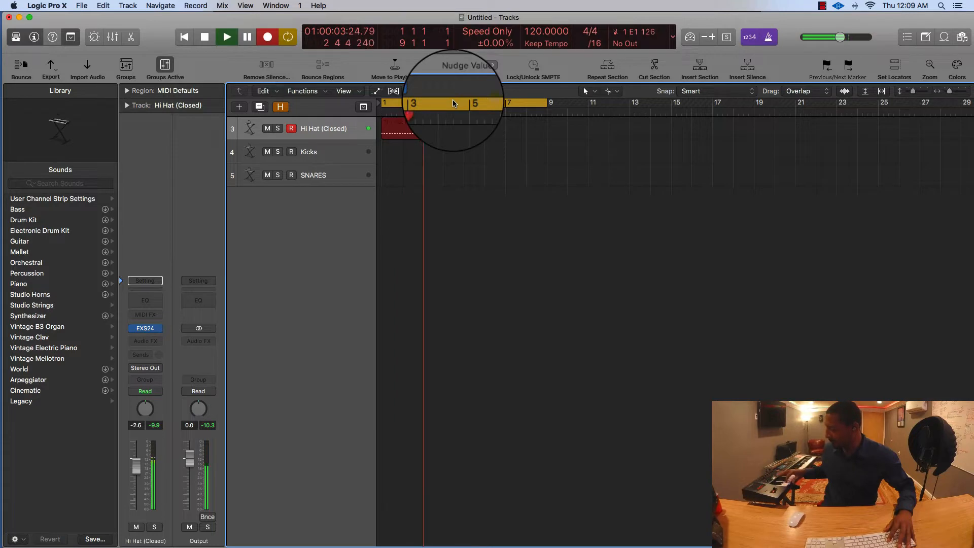
key("space")
key("space")
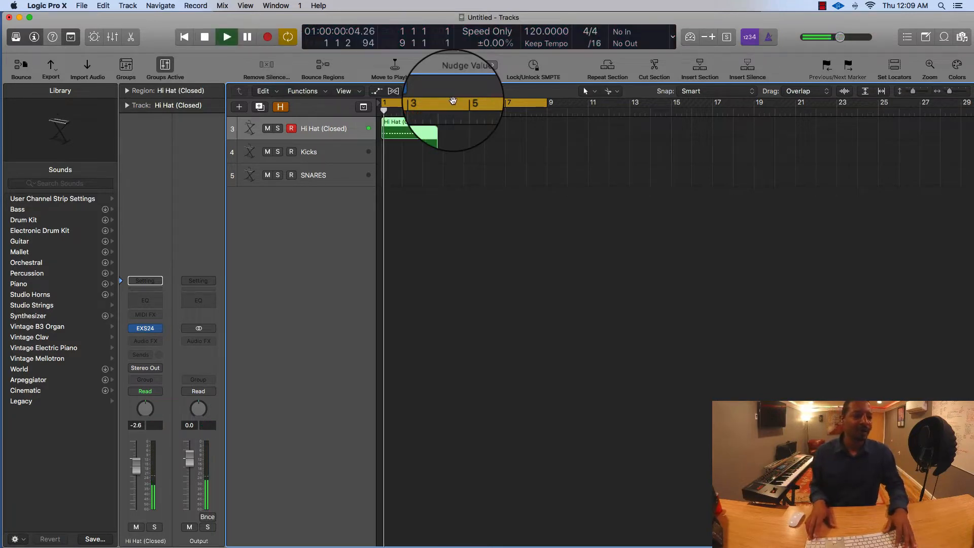
scroll(463, 156, "right", 3)
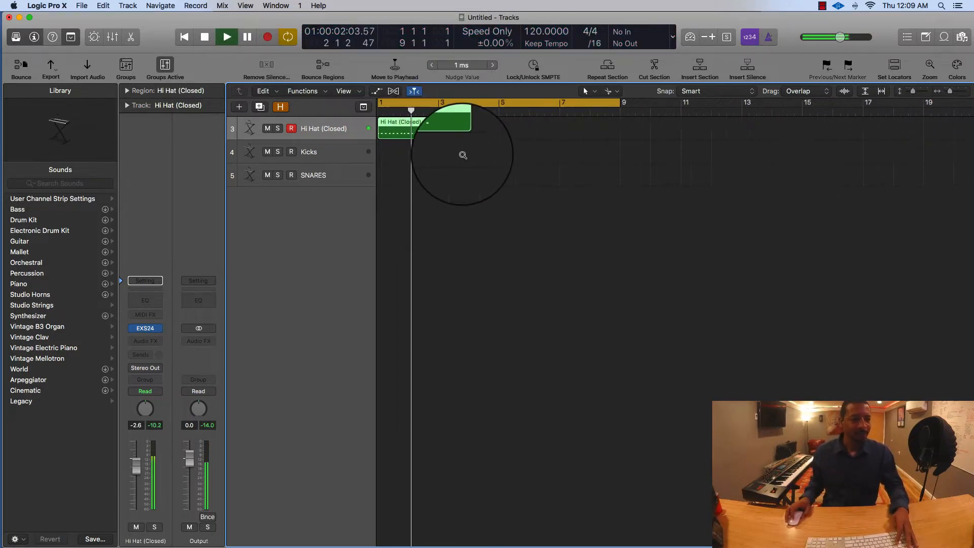
scroll(463, 156, "right", 3)
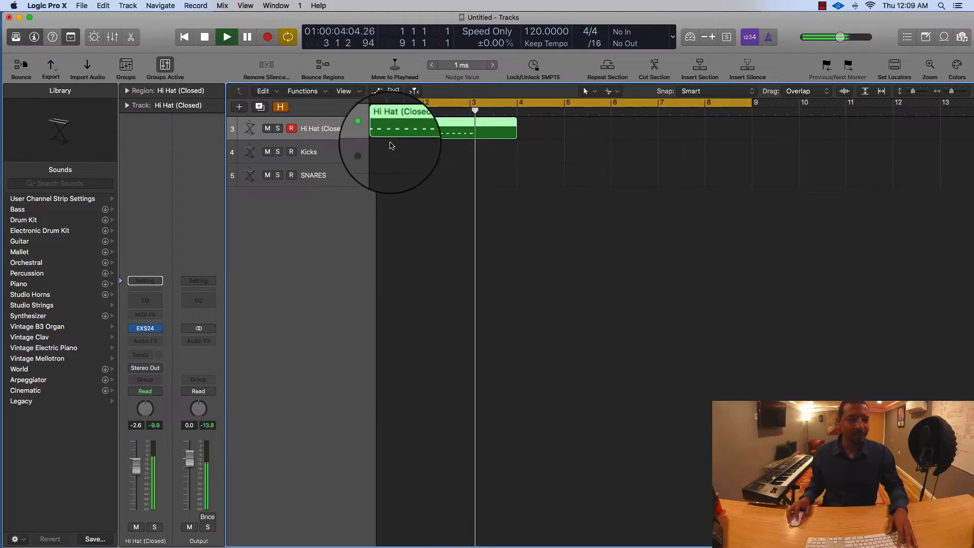
key("space")
- Quantize the recorded Hi Hat region to 1/16 Swing A
left_click(142, 90)
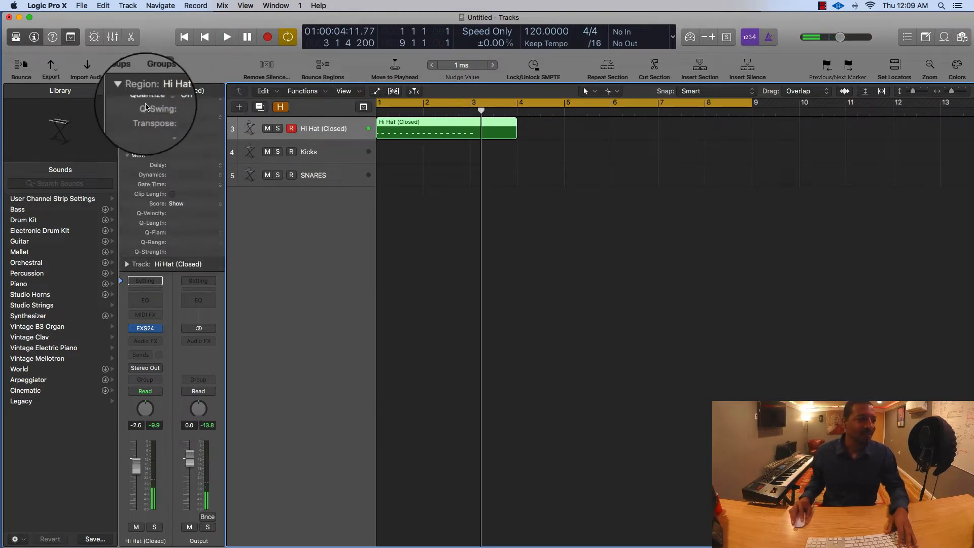
left_click(172, 122)
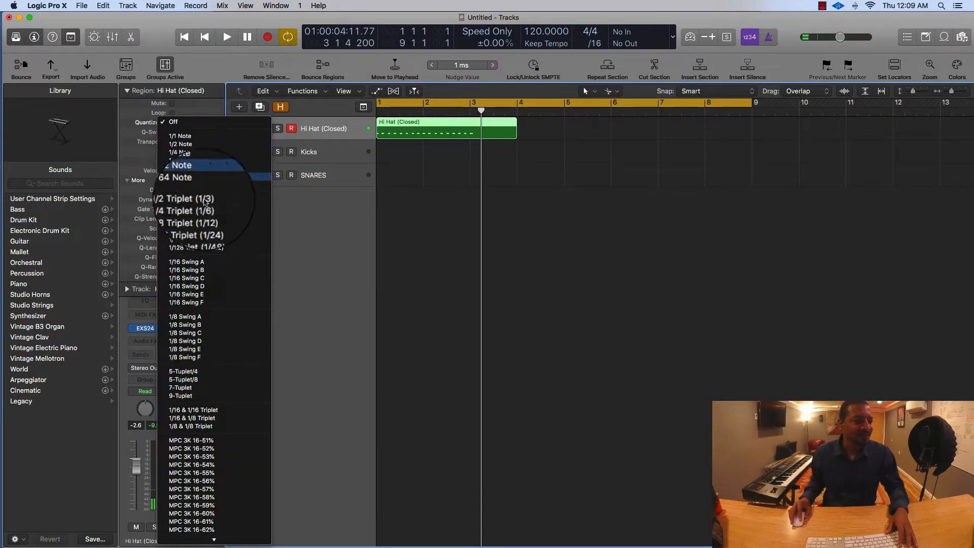
left_click(228, 264)
left_click(426, 190)
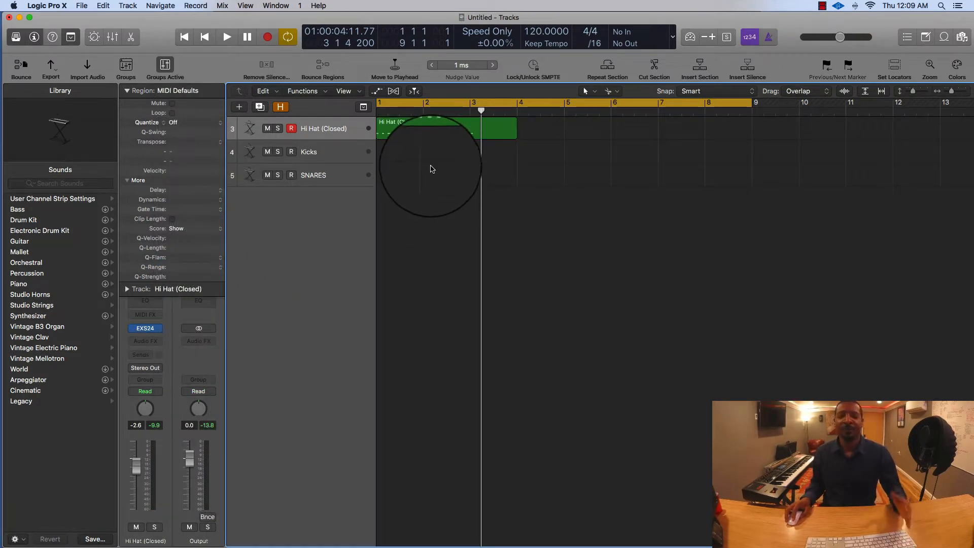
- Split the Hi Hat region at bar 3 and delete the part after it
scroll(467, 142, "right", 3)
scroll(467, 141, "up", 6)
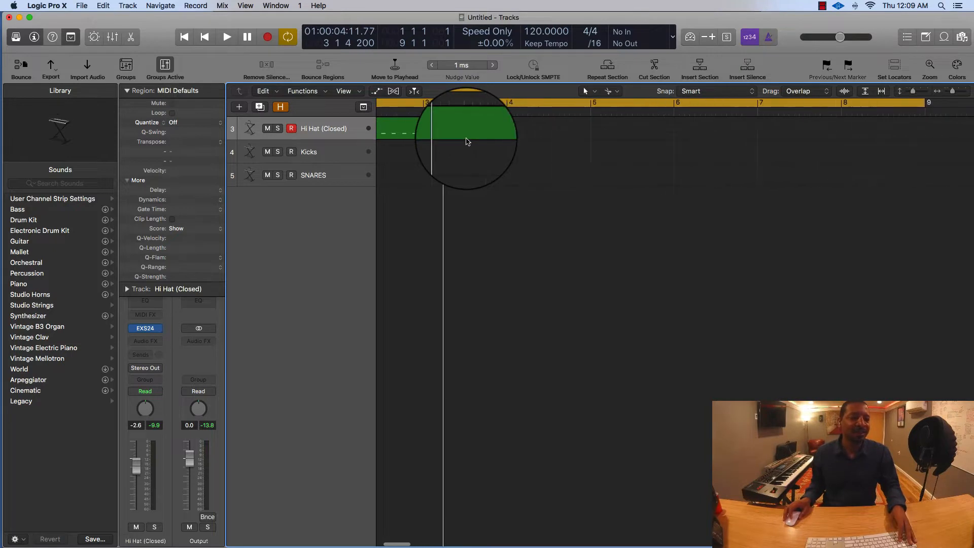
left_click(561, 134)
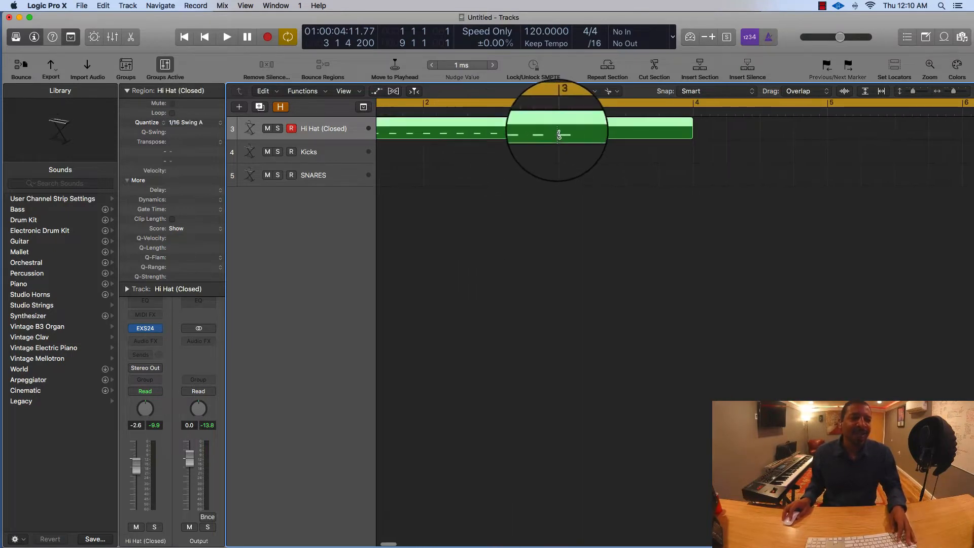
key("Delete")
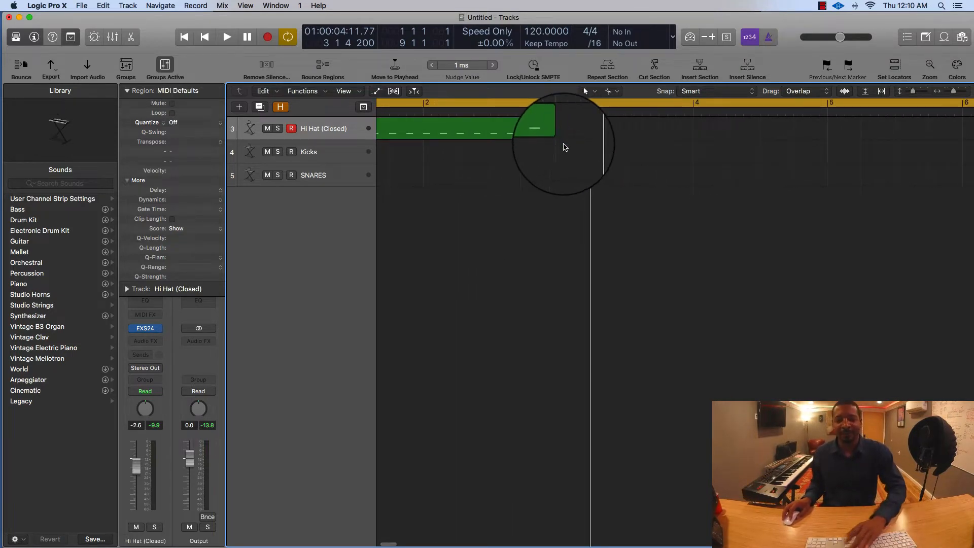
- Loop the two-bar Hi Hat region out to bar 9
scroll(481, 170, "down", 6)
left_click(415, 126)
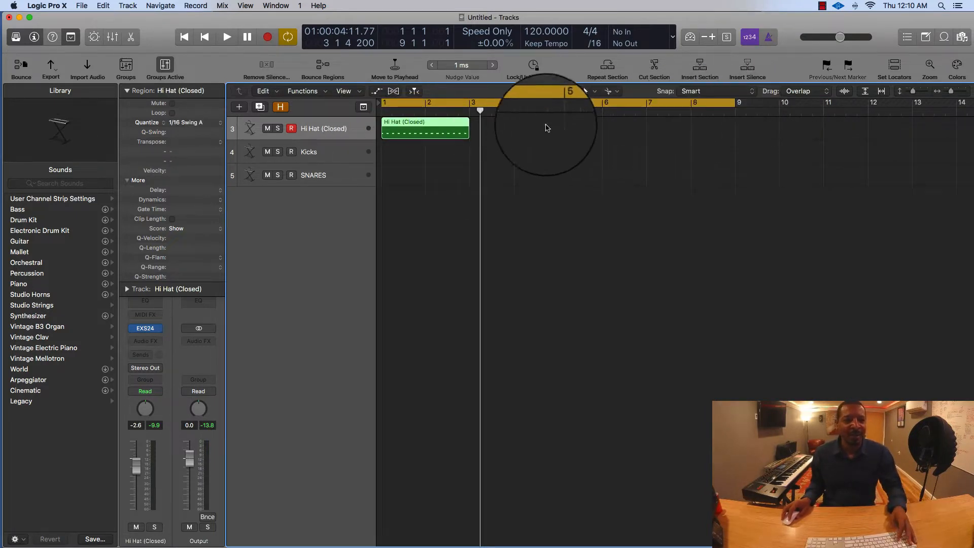
left_click_drag(471, 122, 735, 122)
- Convert the Hi Hat loops to regions and join them into one continuous region
key("space")
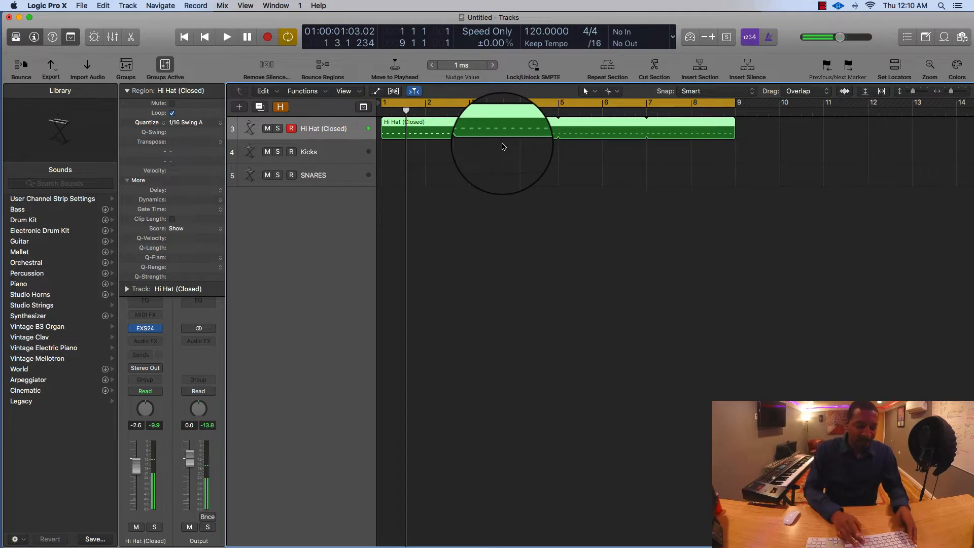
key("ctrl+l")
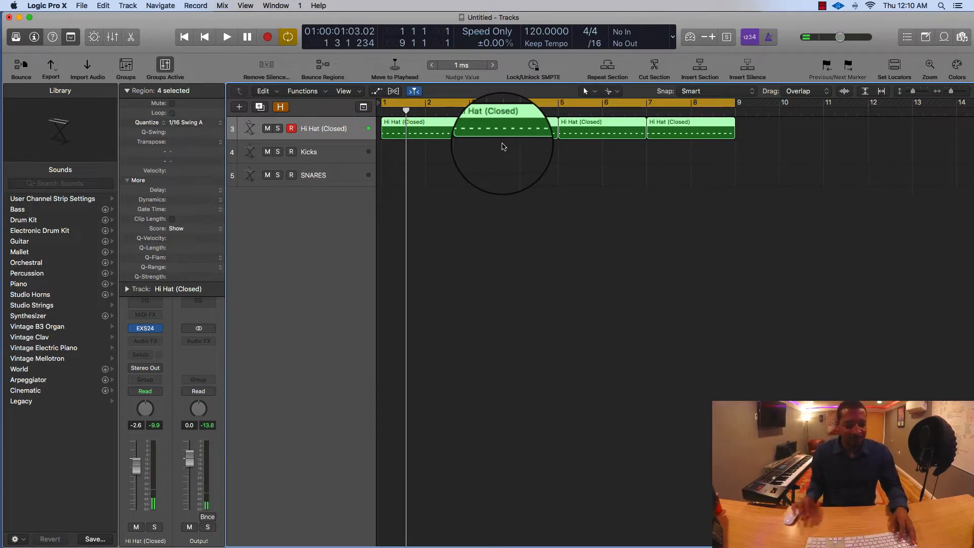
key("super+j")
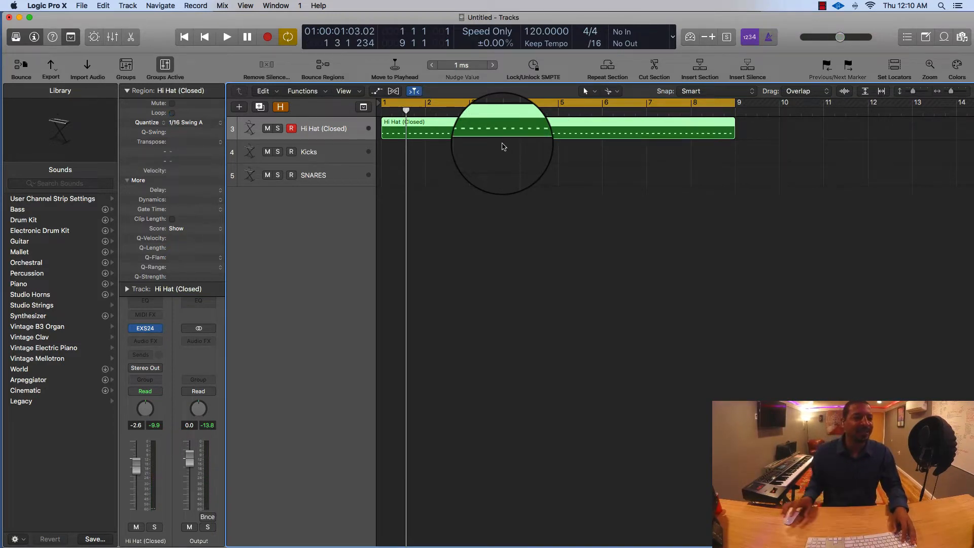
- Select the SNARES track as the record-ready track
left_click(332, 157)
left_click_drag(329, 170, 326, 163)
left_click(326, 154)
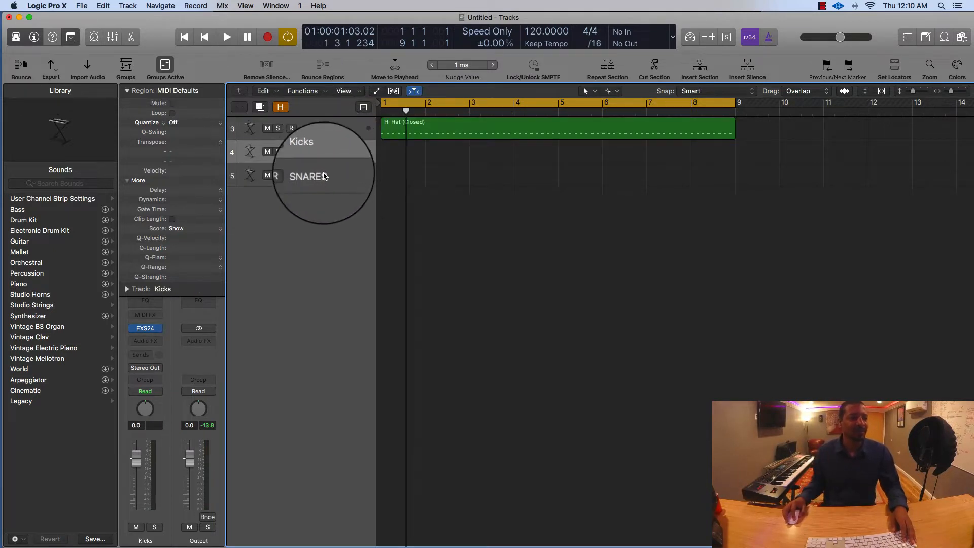
left_click(325, 176)
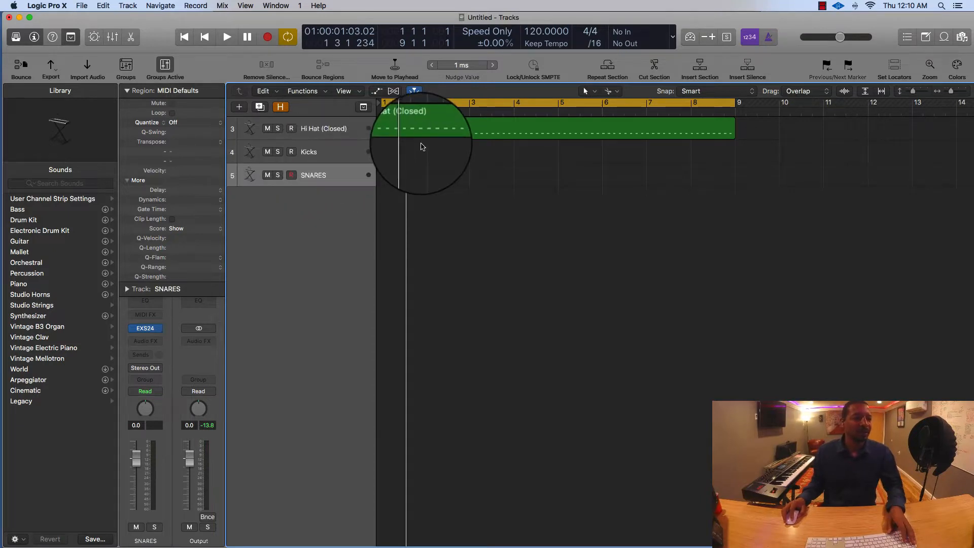
- Set the project tempo to 135 while listening to the hi-hat pattern
key("space")
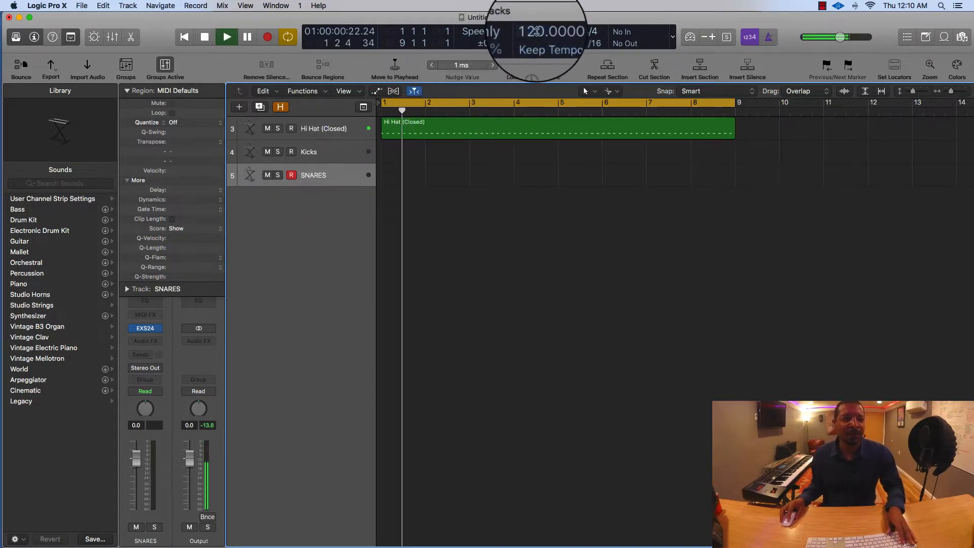
left_click_drag(536, 31, 540, 6)
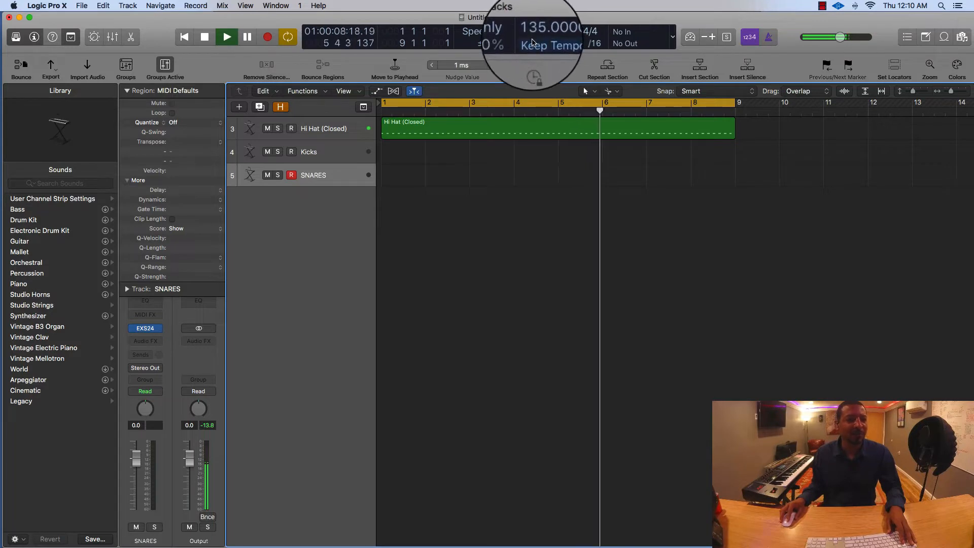
key("space")
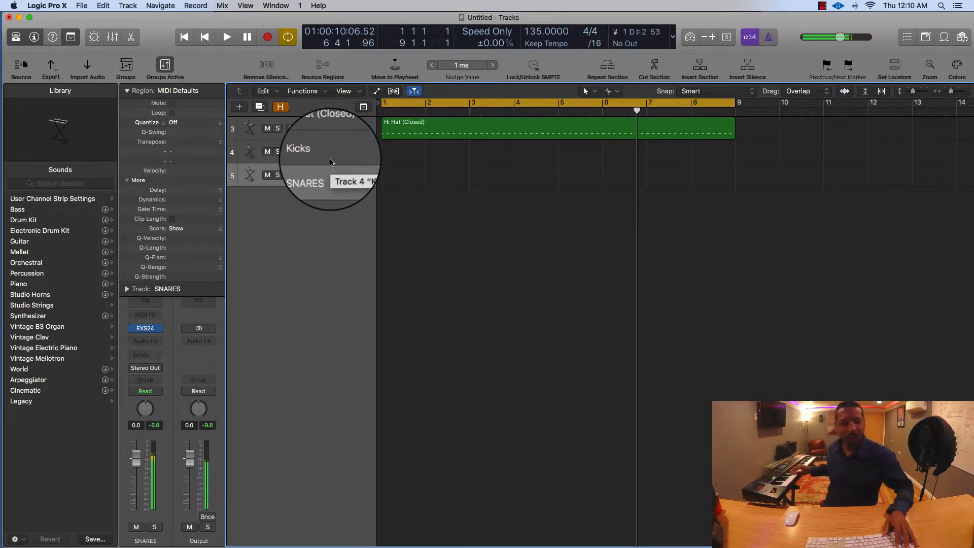
- Record a snare part on the SNARES track over the hi-hats through to bar 9
key("space")
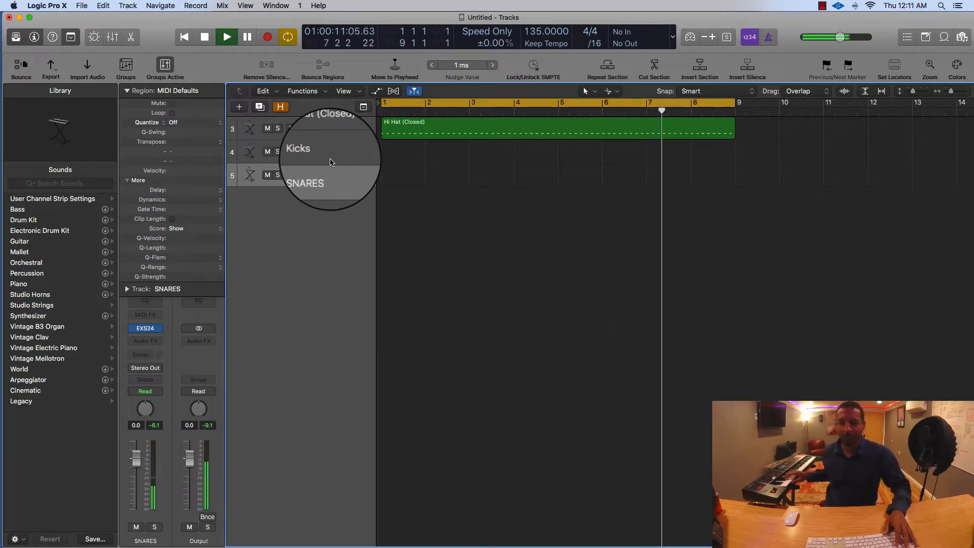
key("r")
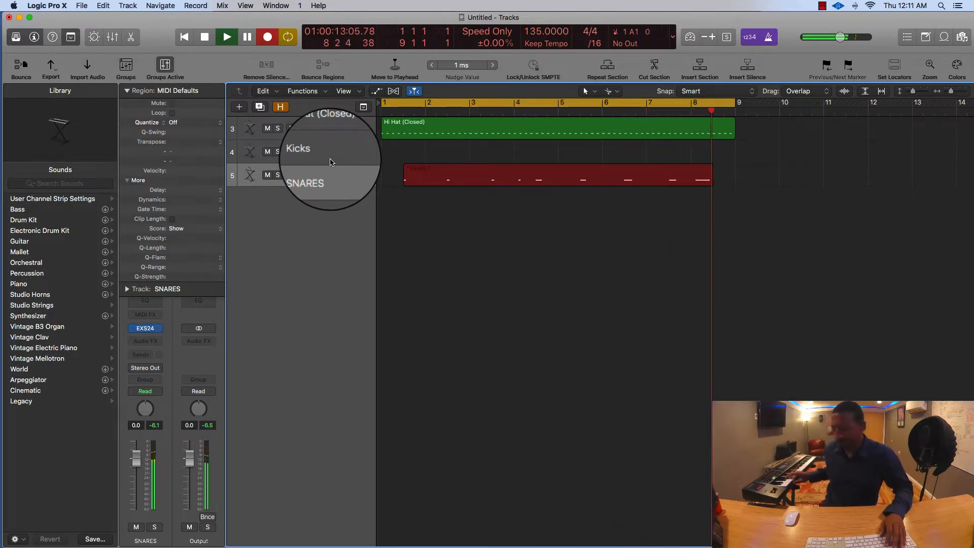
key("space")
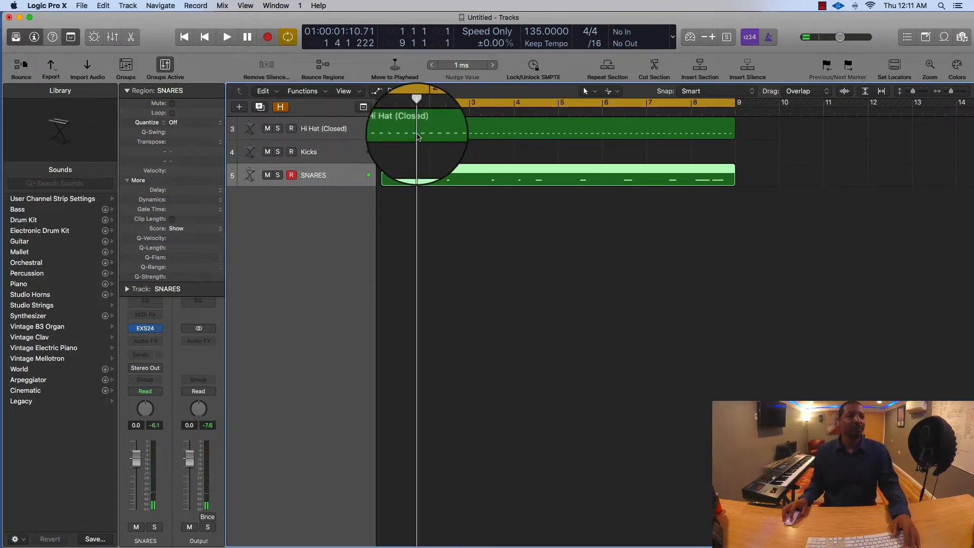
- Examine where the recorded snare notes fall against the bar ruler and the hi-hat notes
scroll(405, 143, "up", 4)
scroll(406, 143, "up", 6)
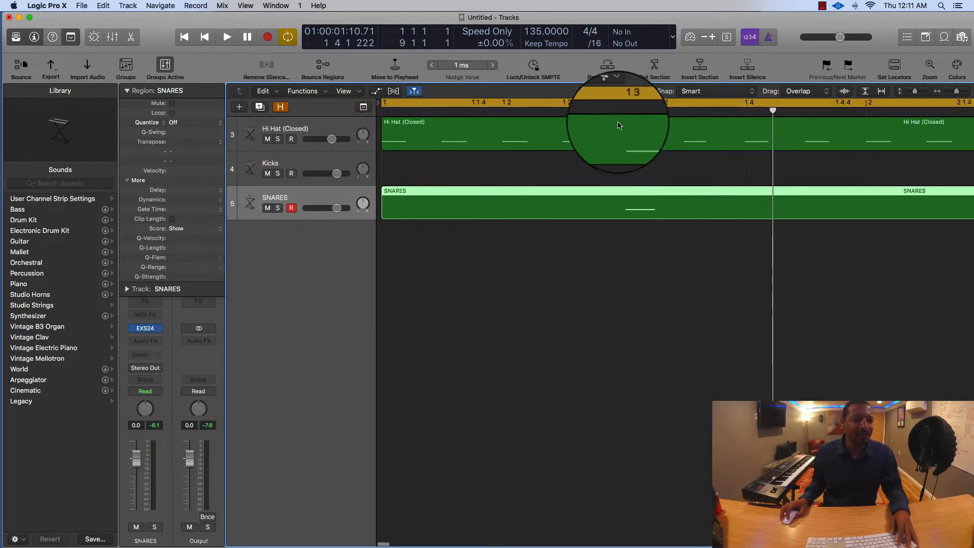
scroll(640, 168, "down", 1)
scroll(642, 168, "down", 2)
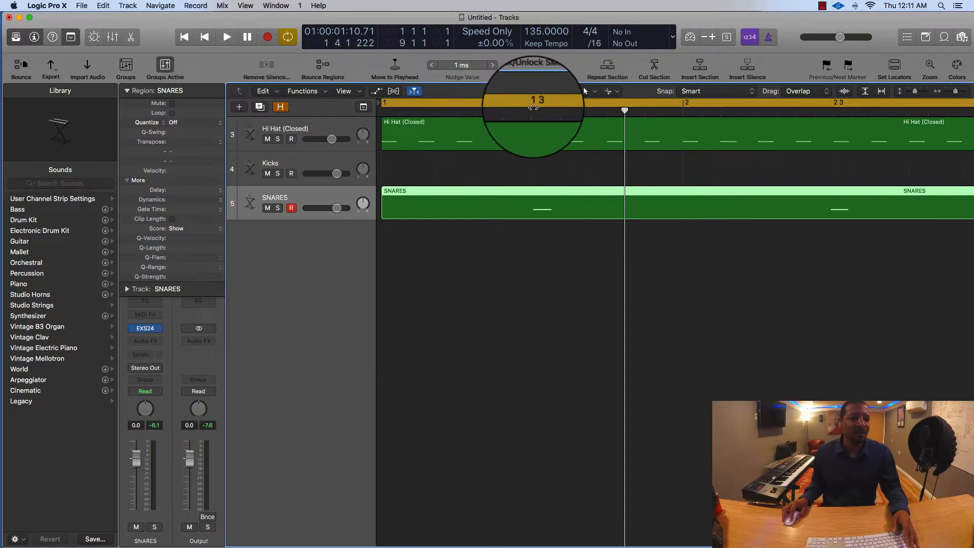
scroll(837, 145, "down", 2)
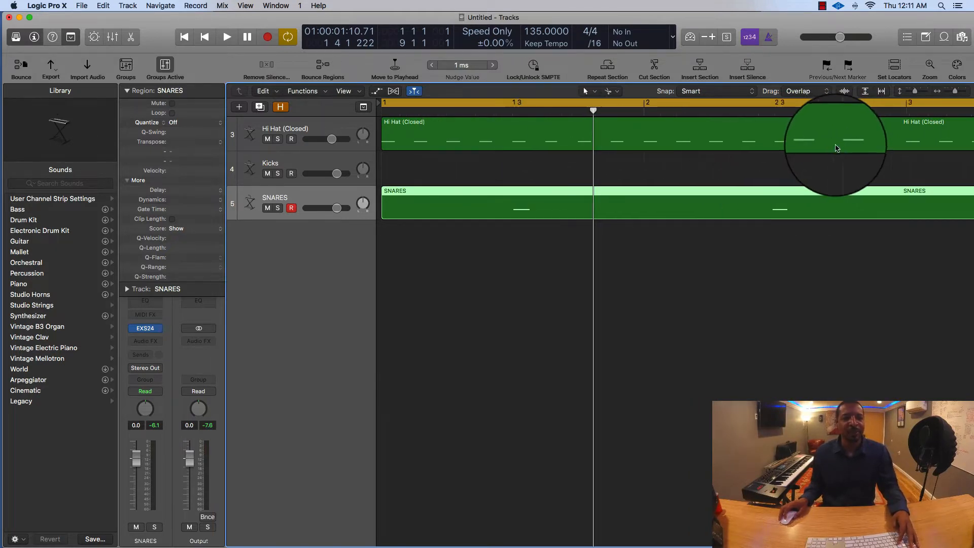
scroll(833, 148, "right", 5)
scroll(791, 127, "right", 4)
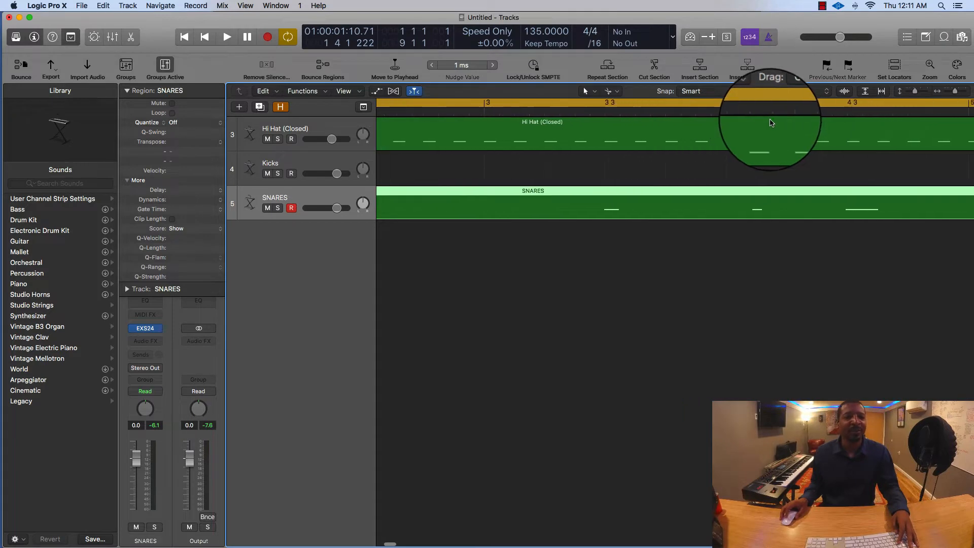
scroll(789, 156, "down", 5)
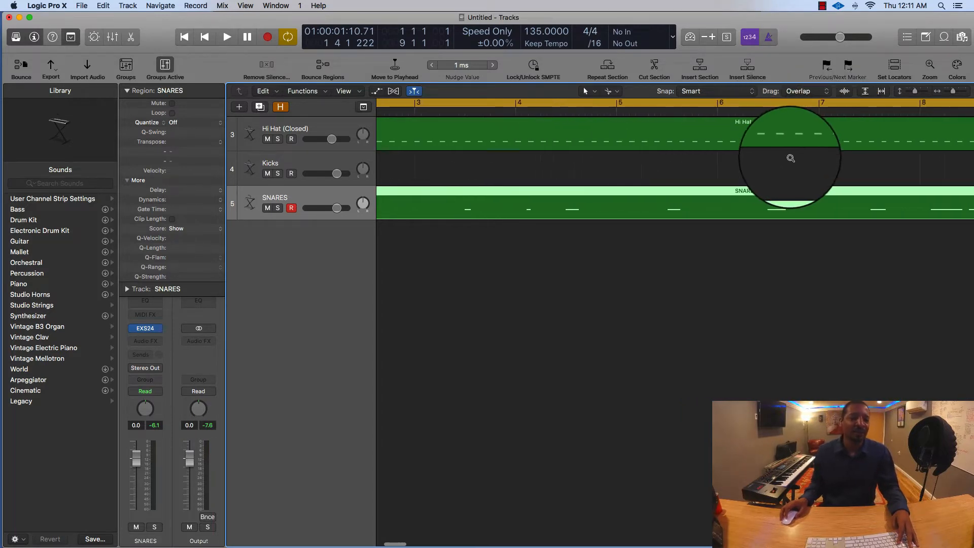
scroll(608, 180, "left", 5)
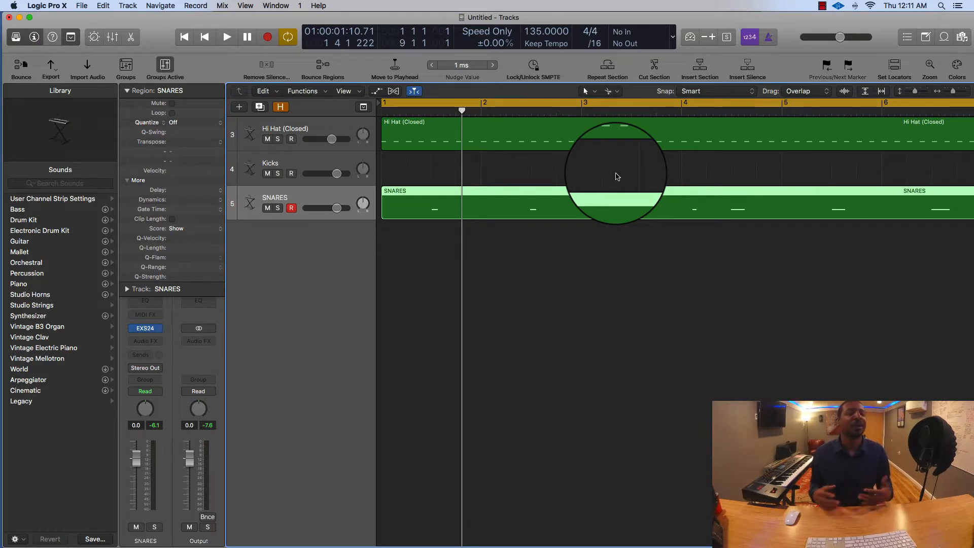
- Quantize the SNARES region to 1/16 Swing A and move the SNARES track above the Kicks track
left_click(203, 124)
left_click(200, 261)
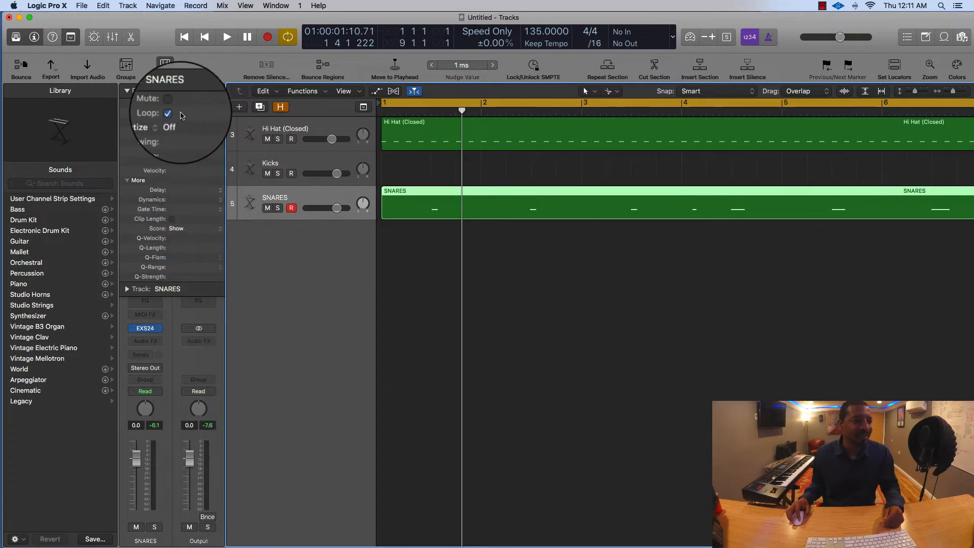
key("super+Left")
key("super+Left")
left_click(474, 239)
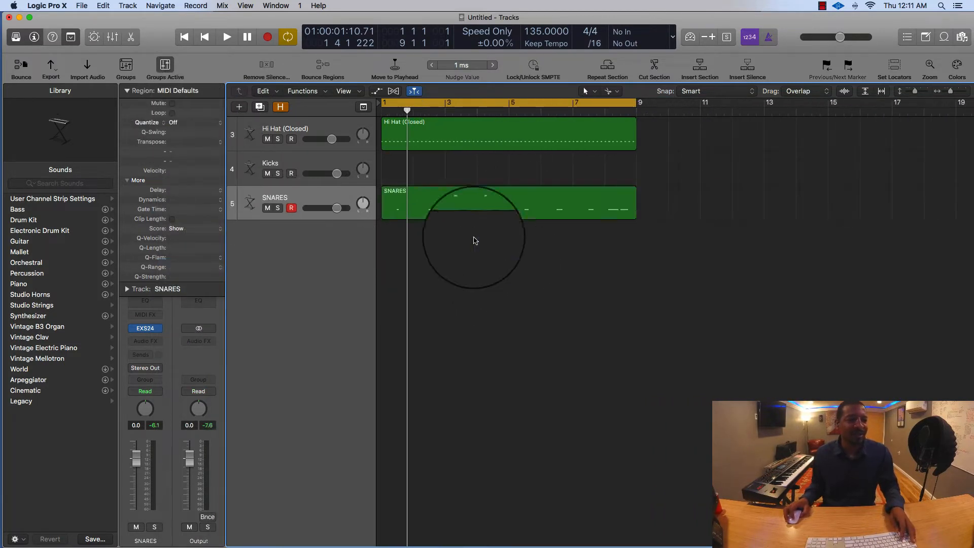
left_click_drag(303, 200, 307, 164)
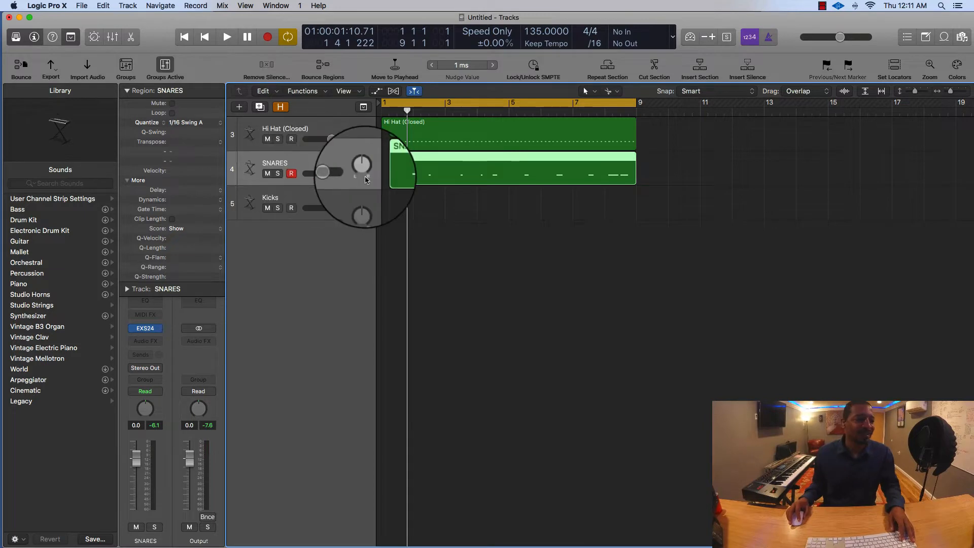
- Select the Kicks track while the beat plays, and shorten the cycle range to end at bar 5
key("space")
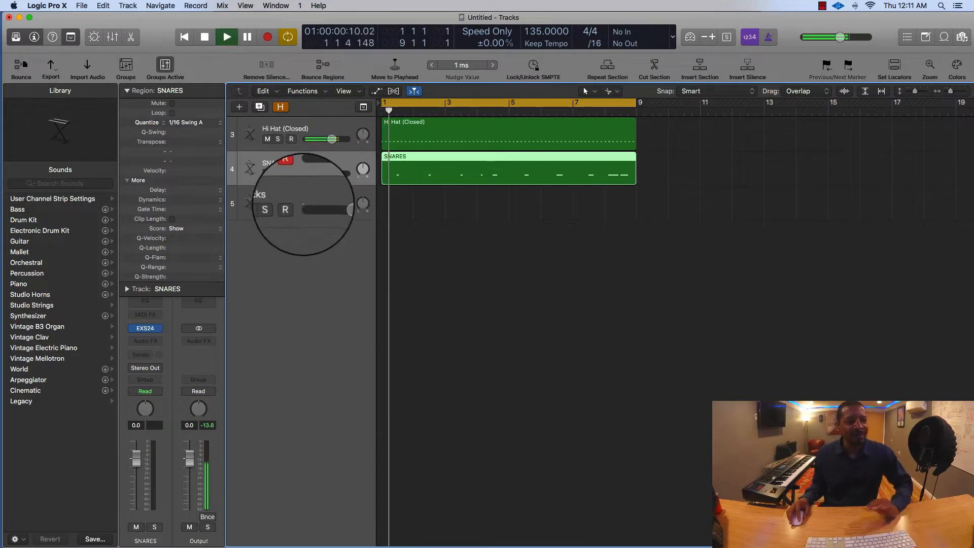
left_click(305, 201)
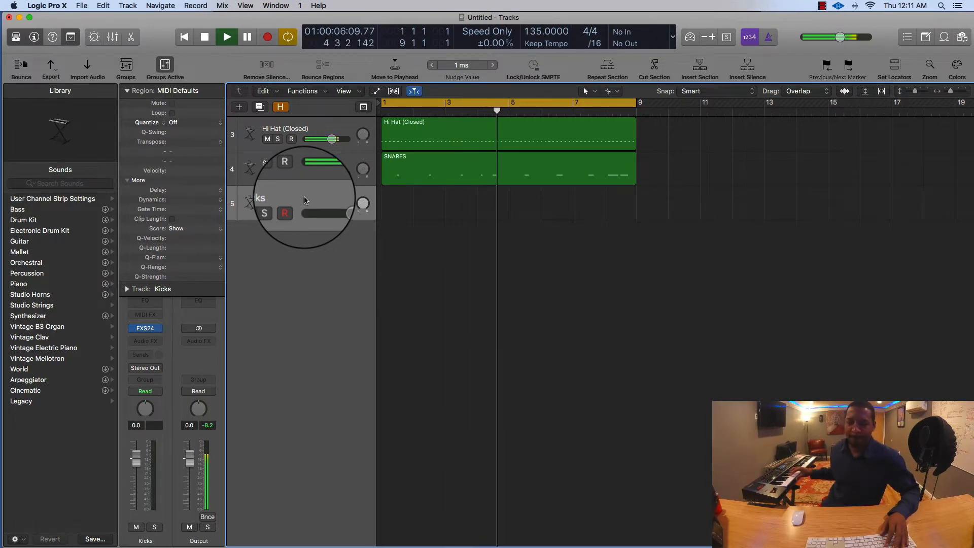
key("space")
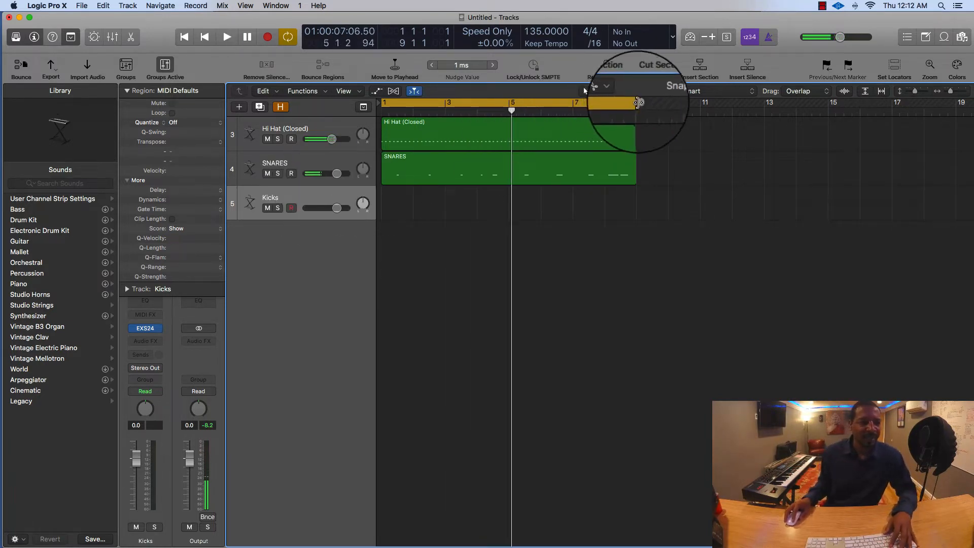
left_click_drag(631, 103, 508, 179)
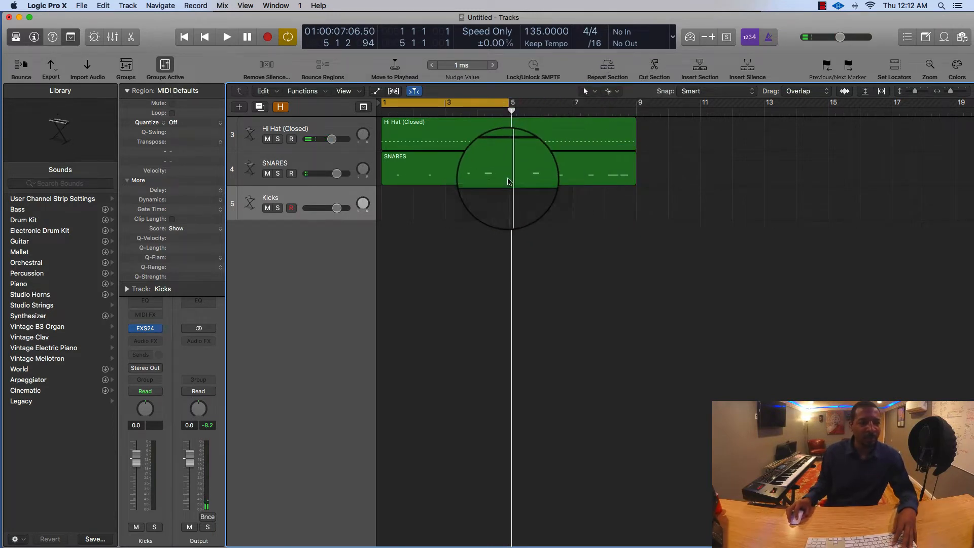
- Examine the timing of the SNARES notes around bar 4 against the hi-hat notes at close range
key("super+Right")
key("super+Right")
key("super+Right")
key("super+Right")
key("super+Right")
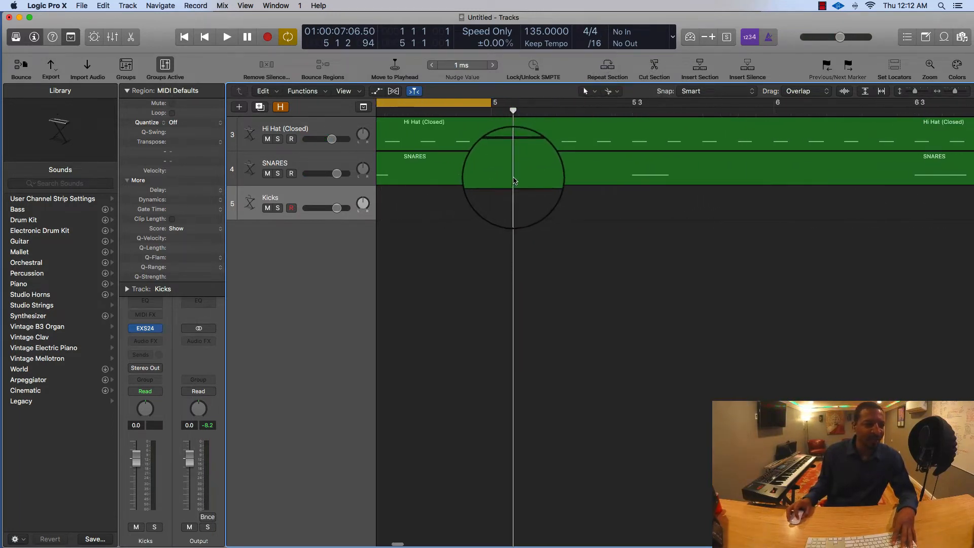
key("super+Down")
key("super+Down")
key("super+Down")
key("super+Down")
key("super+Right")
key("super+Right")
scroll(515, 180, "right", 6)
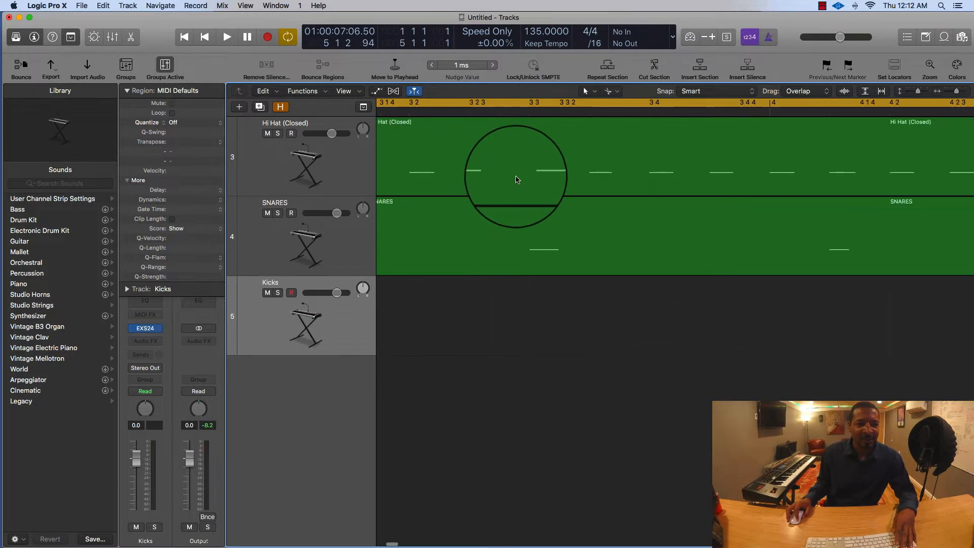
scroll(686, 201, "up", 8)
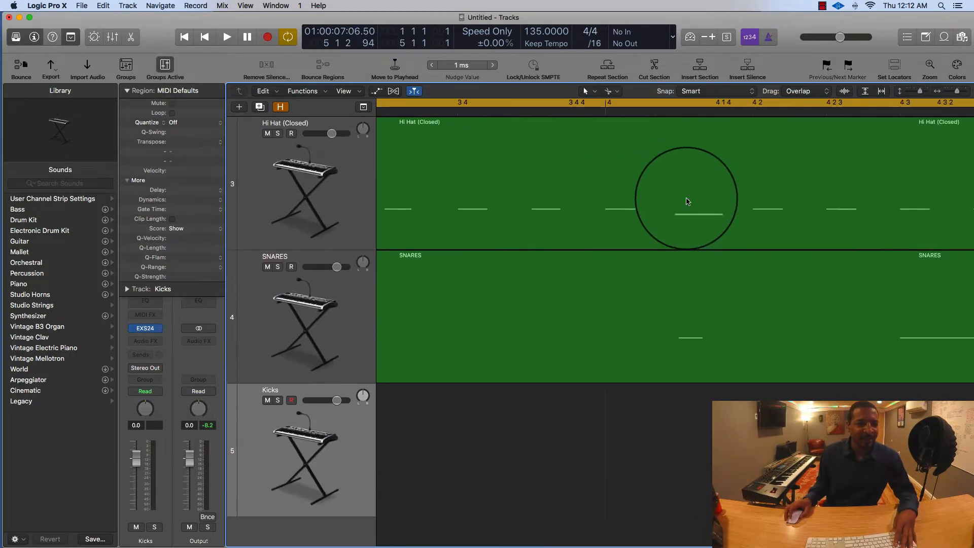
left_click(711, 341)
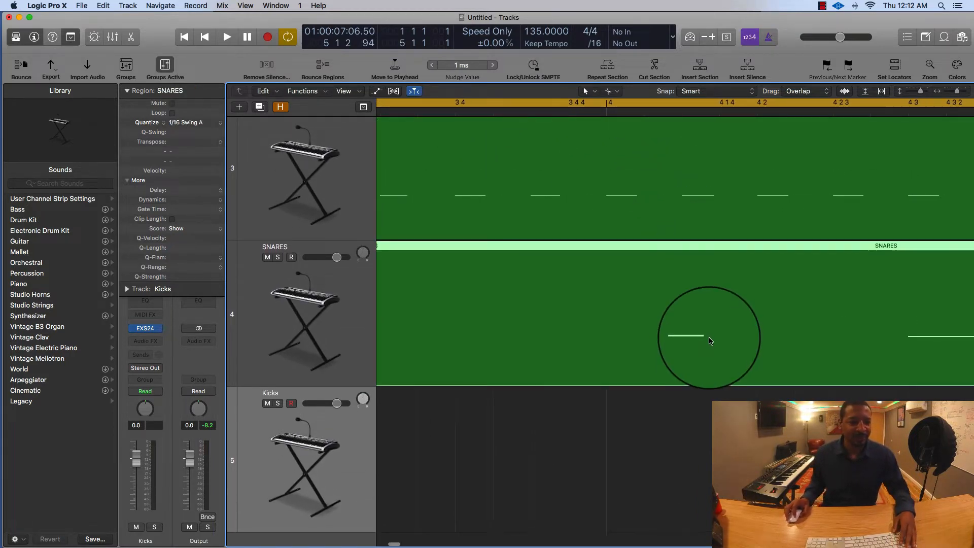
- Open the SNARES region in the Piano Roll and select the short A1 snare note just after bar 4
double_click(709, 339)
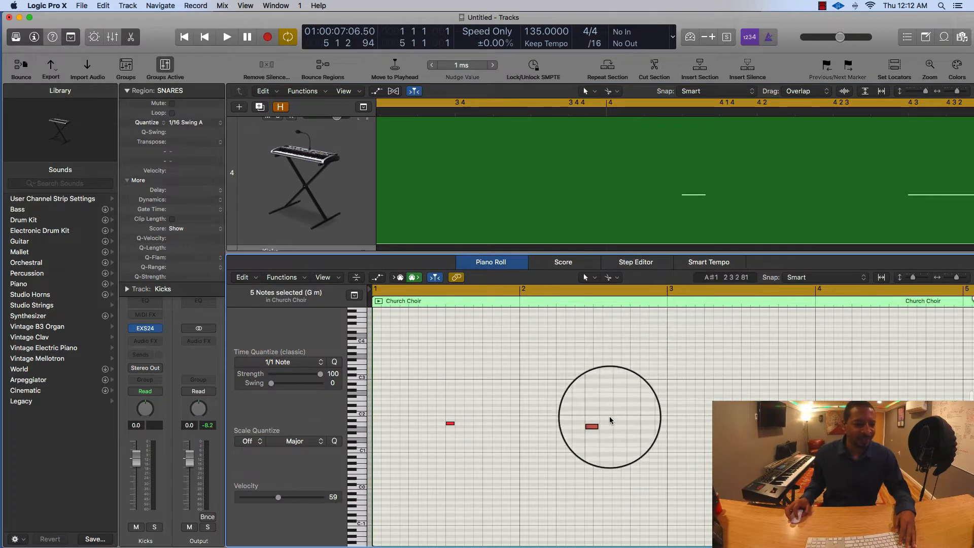
key("super+Down")
key("super+Right")
key("super+Right")
key("super+Right")
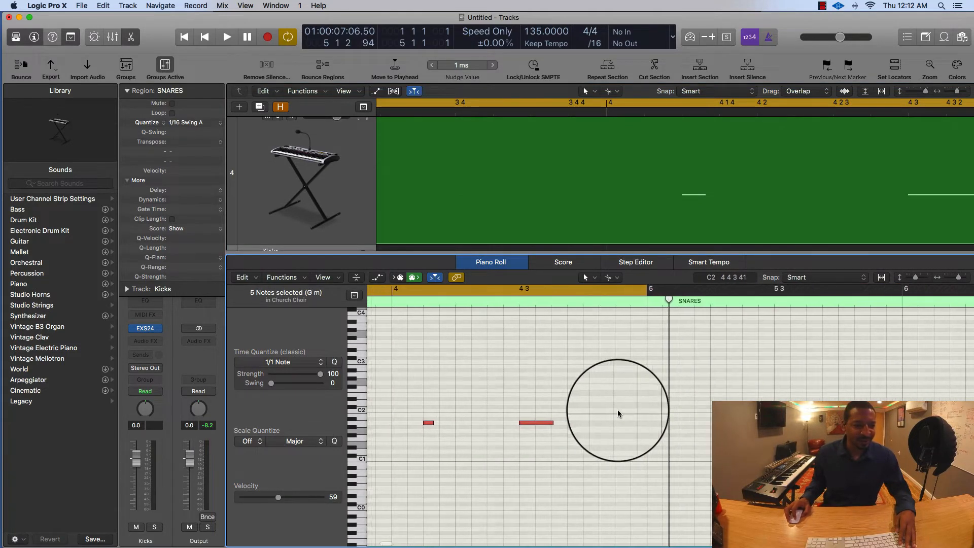
scroll(621, 412, "left", 2)
left_click(590, 422)
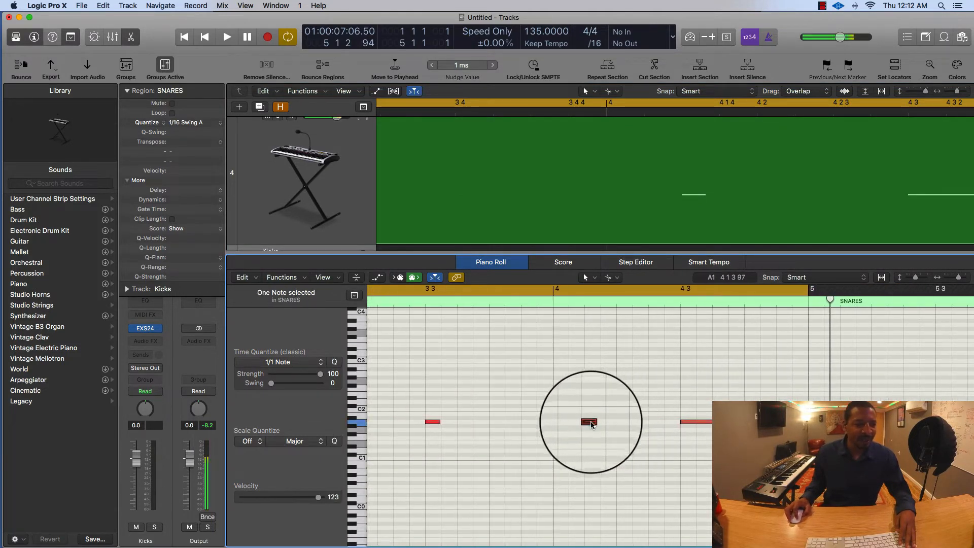
- Limit the cycle range to bar 4 and listen to the extra snare note in that bar
left_click_drag(556, 284, 797, 304)
key("space")
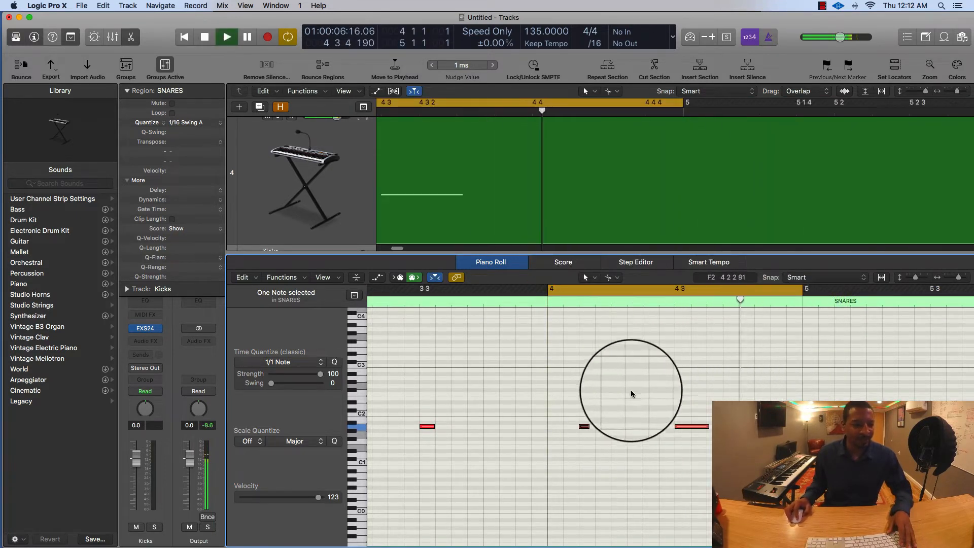
key("space")
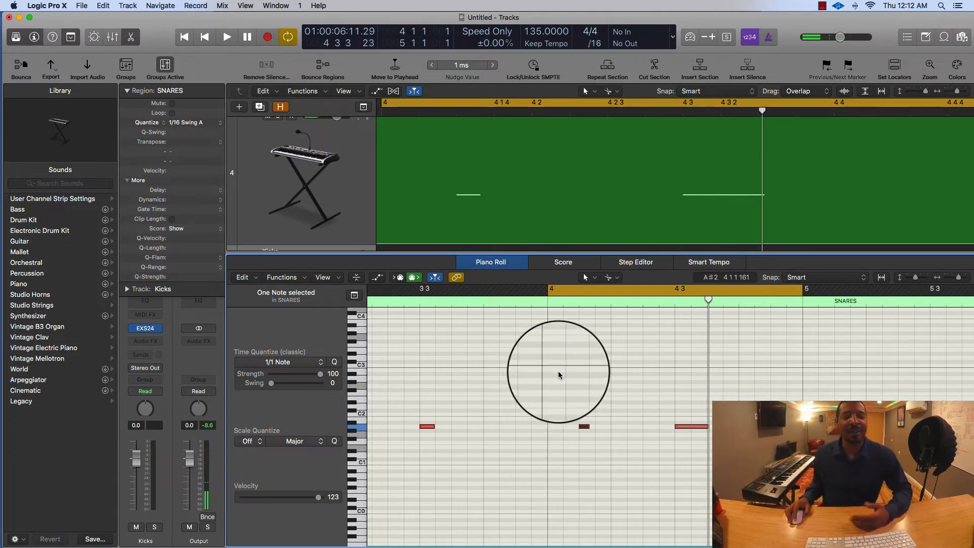
left_click(583, 425)
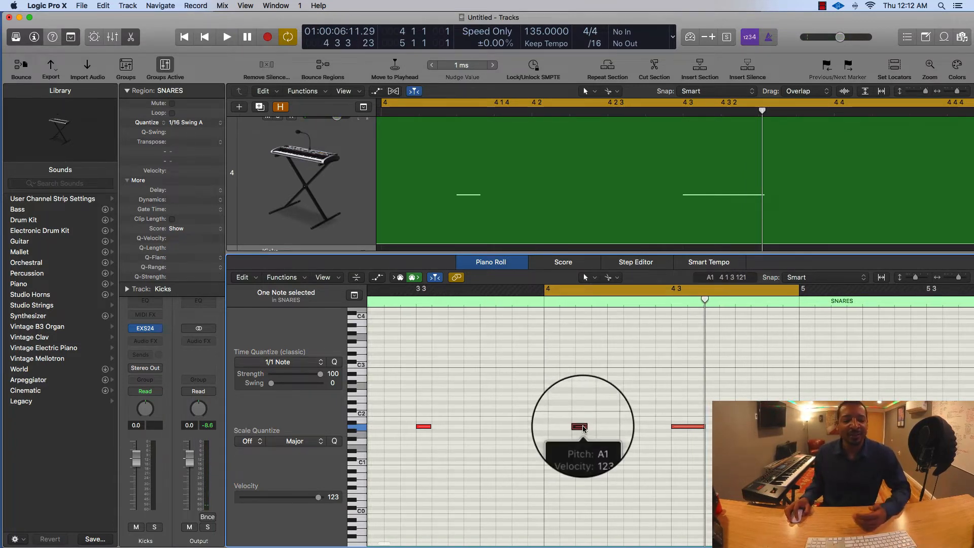
- Extend the start of the cycle range back to bar 1 and close the Piano Roll
key("super+Left")
key("super+Left")
key("super+Left")
key("super+Left")
key("super+Left")
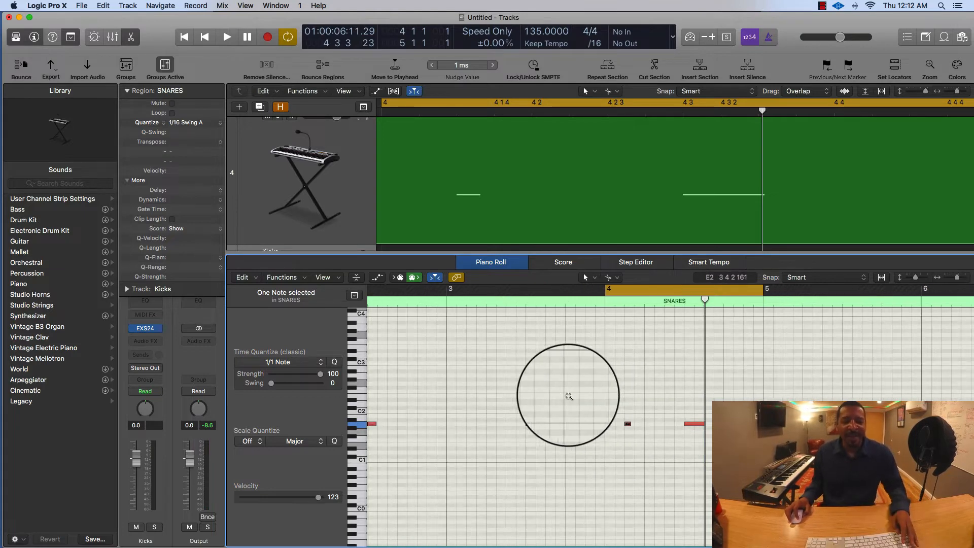
left_click_drag(610, 288, 368, 321)
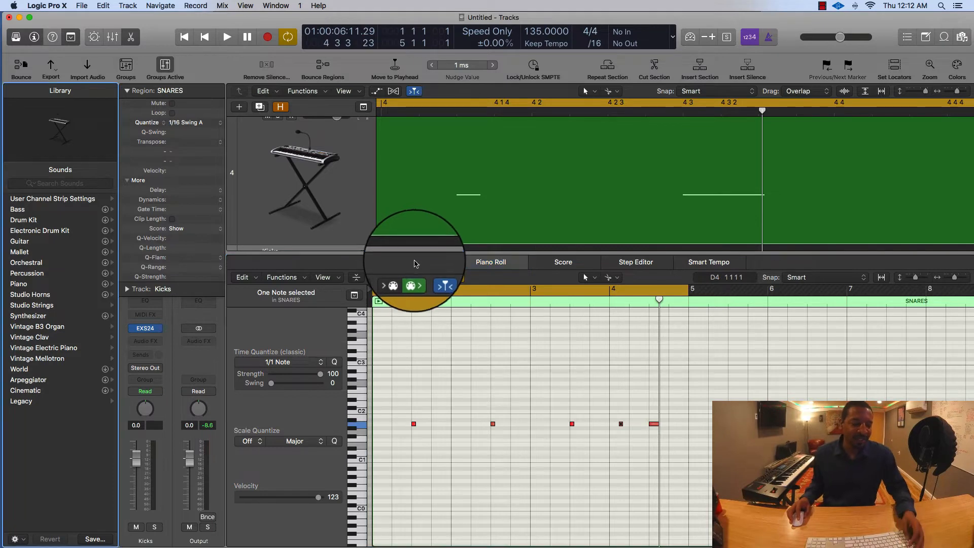
key("space")
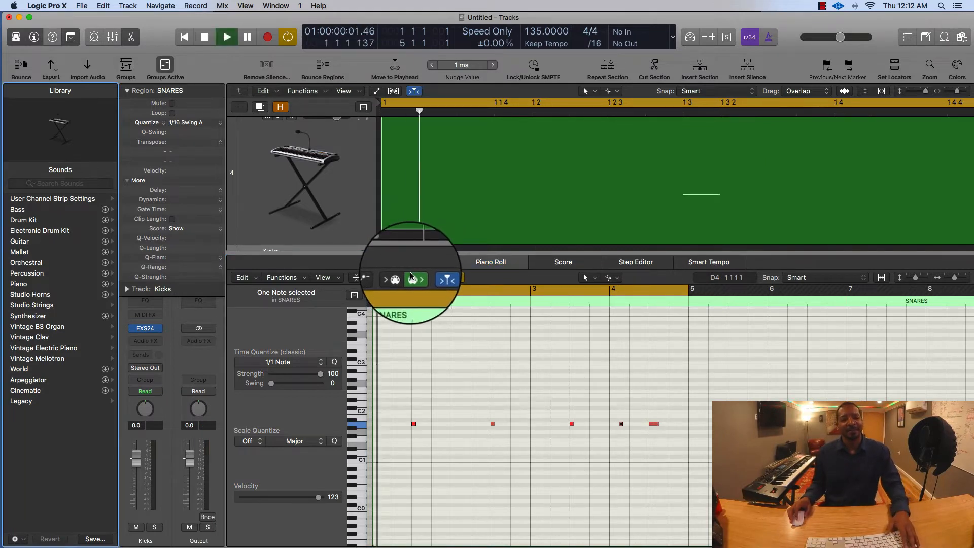
key("space")
key("e")
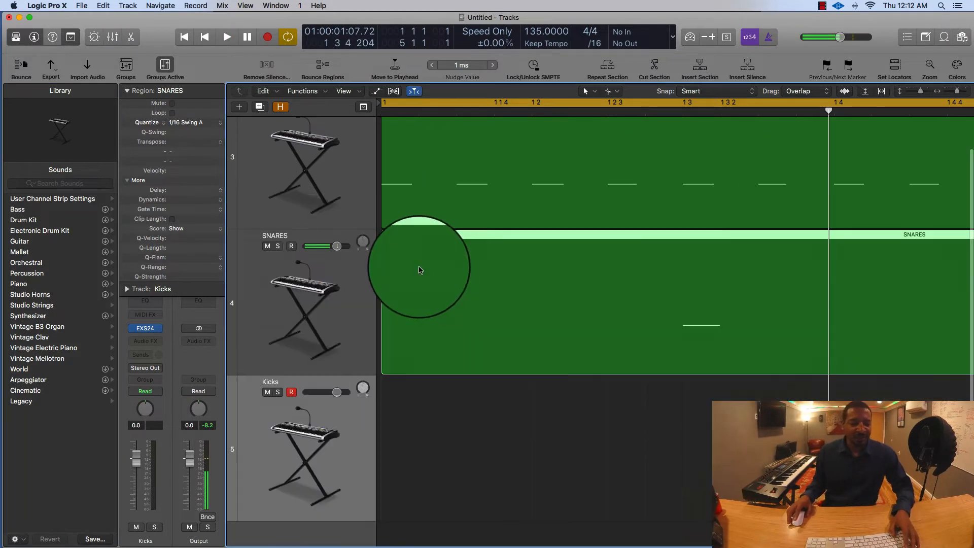
- Rehearse a kick pattern on the Kicks track over the looping hi-hats and snares
left_click(380, 334)
key("z")
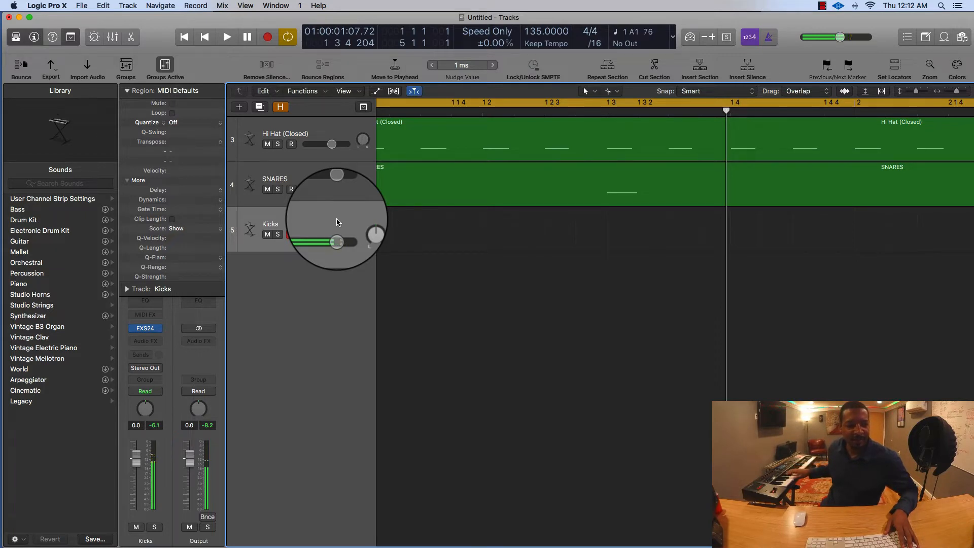
key("space")
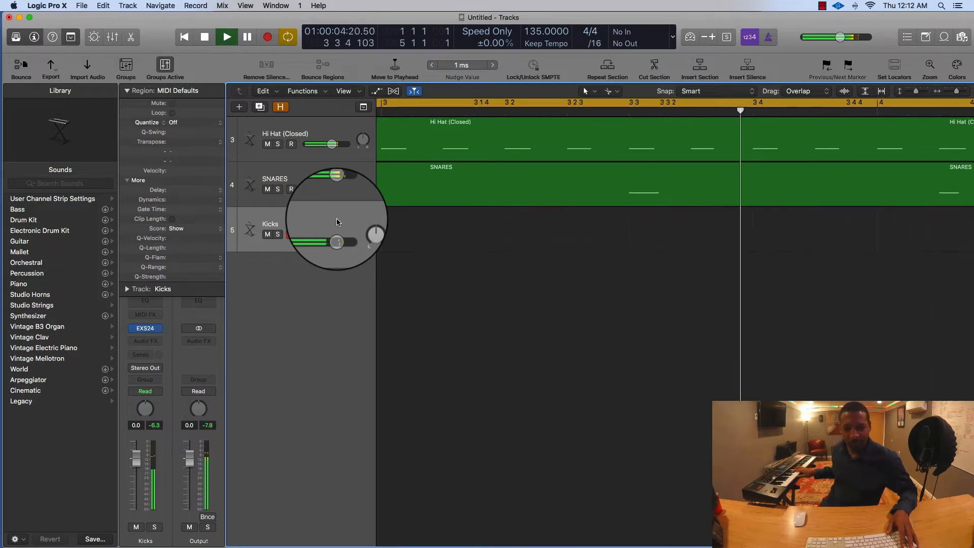
key("space")
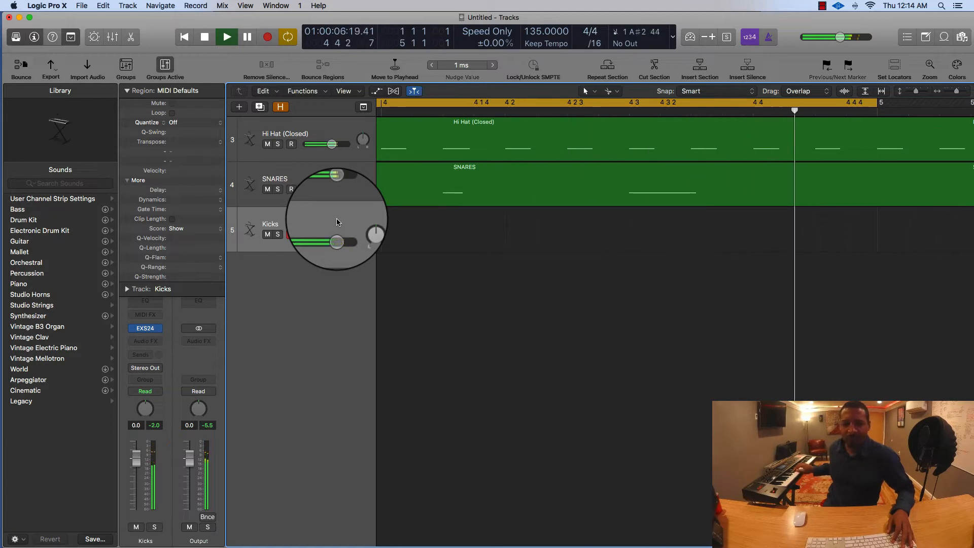
- Record a kick part on the Kicks track across the cycle range from bar 1 to bar 5
key("r")
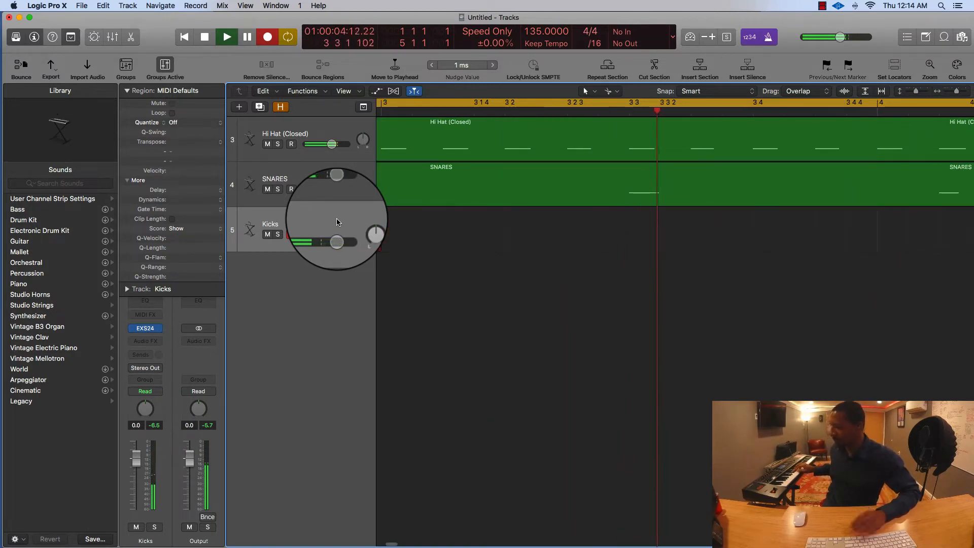
key("space")
key("r")
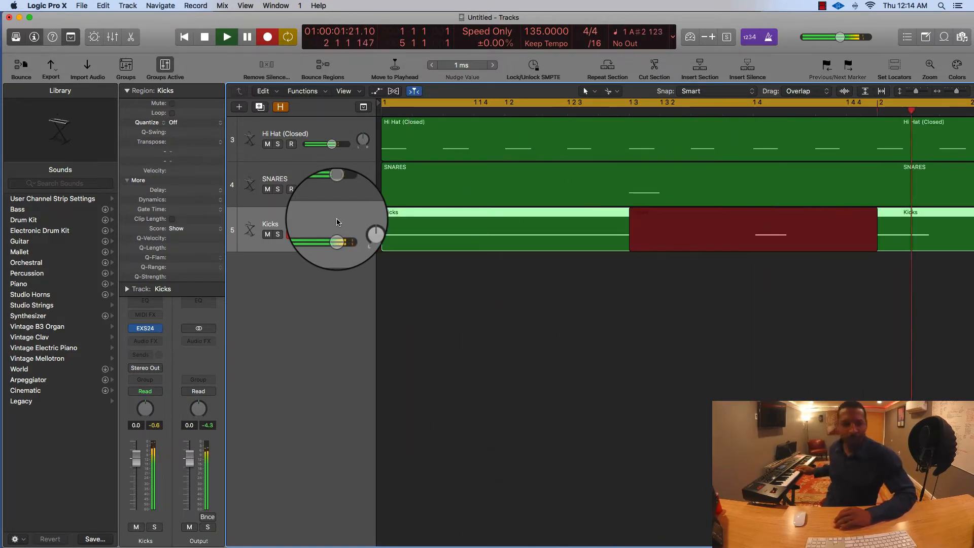
key("r")
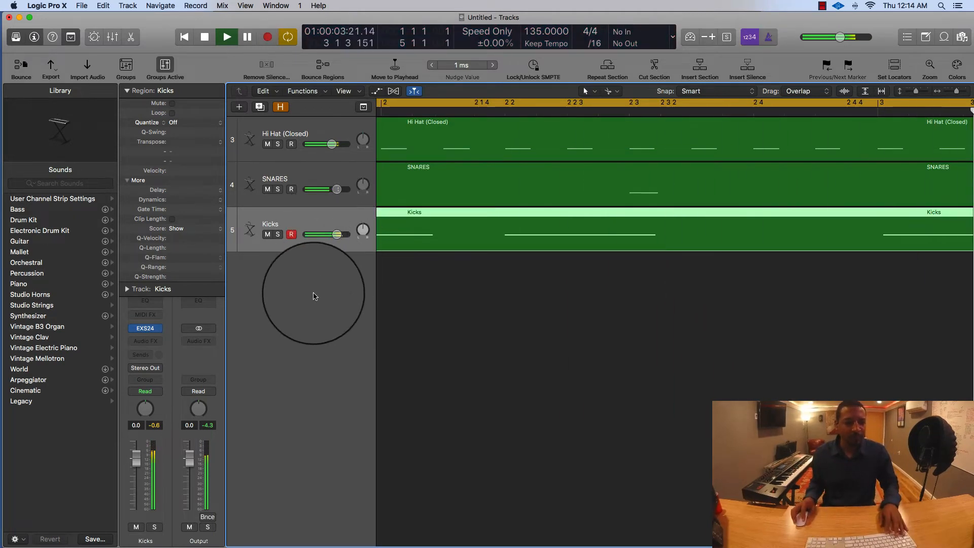
- Stop playback, extend the cycle range to bar 9, and quantize the Kicks region to 1/16 Swing A
scroll(516, 295, "left", 5)
scroll(516, 294, "left", 8)
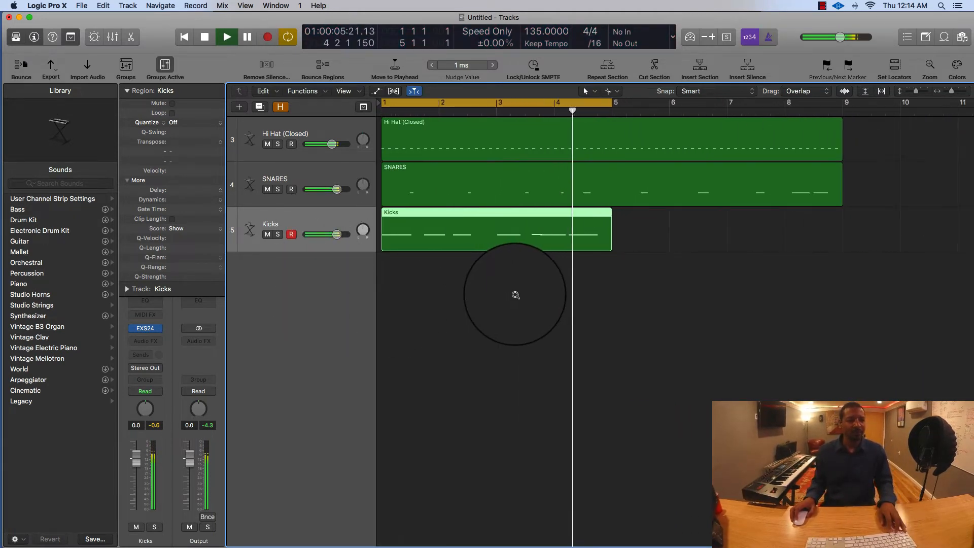
key("space")
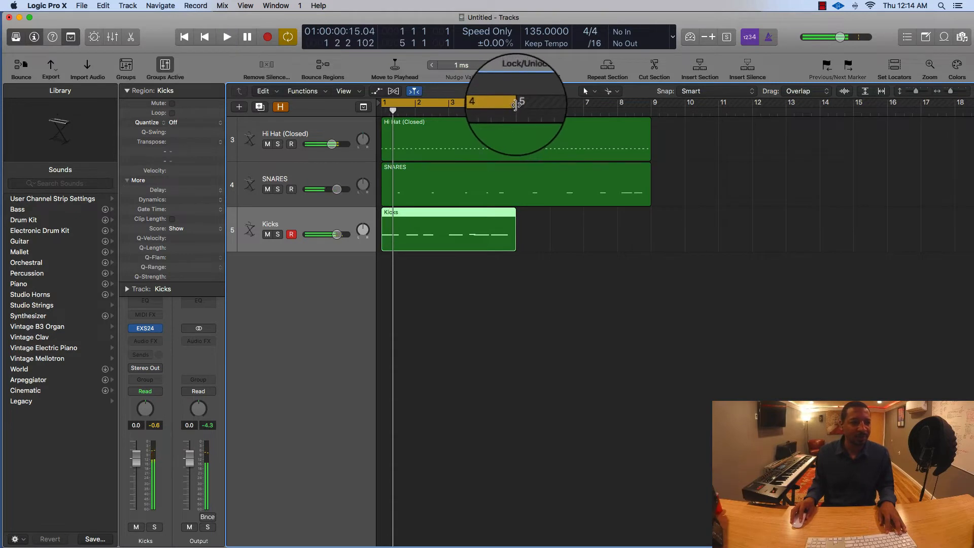
left_click_drag(523, 102, 651, 116)
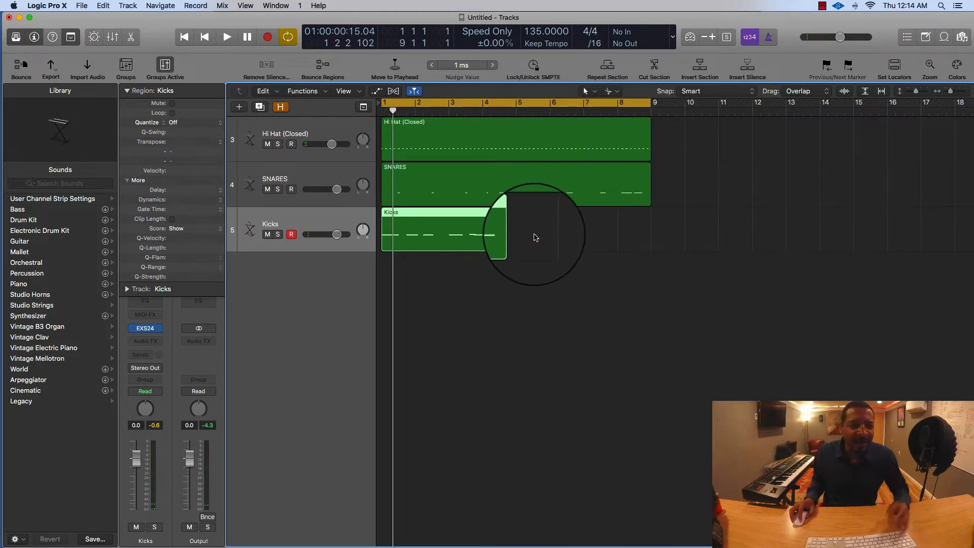
left_click(172, 123)
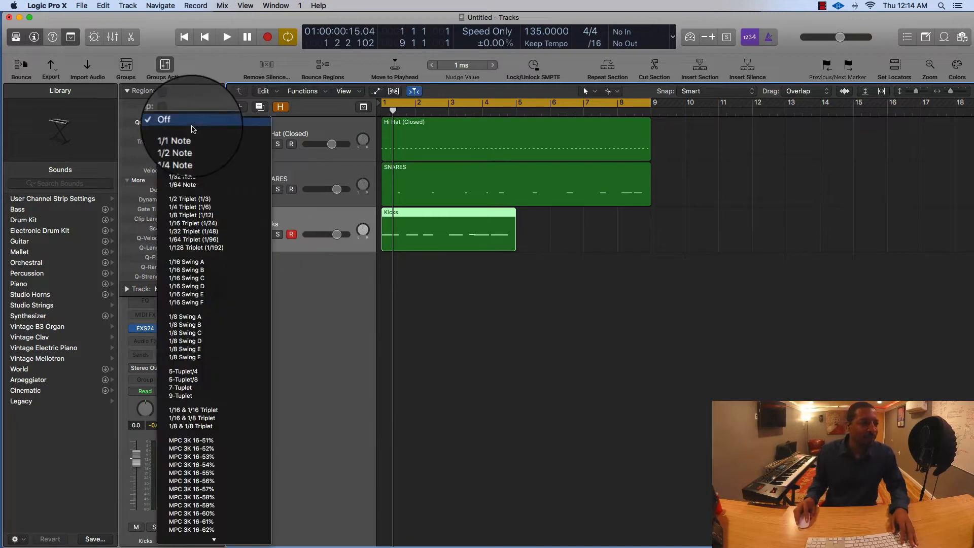
left_click(192, 264)
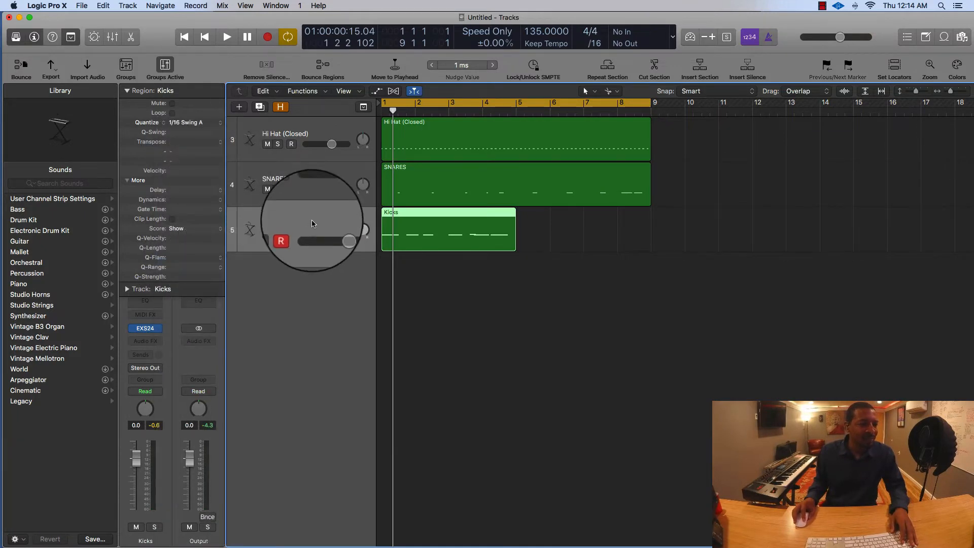
- Set the cycle range to run from bar 3 to bar 9 and start playback
left_click_drag(516, 105, 653, 103)
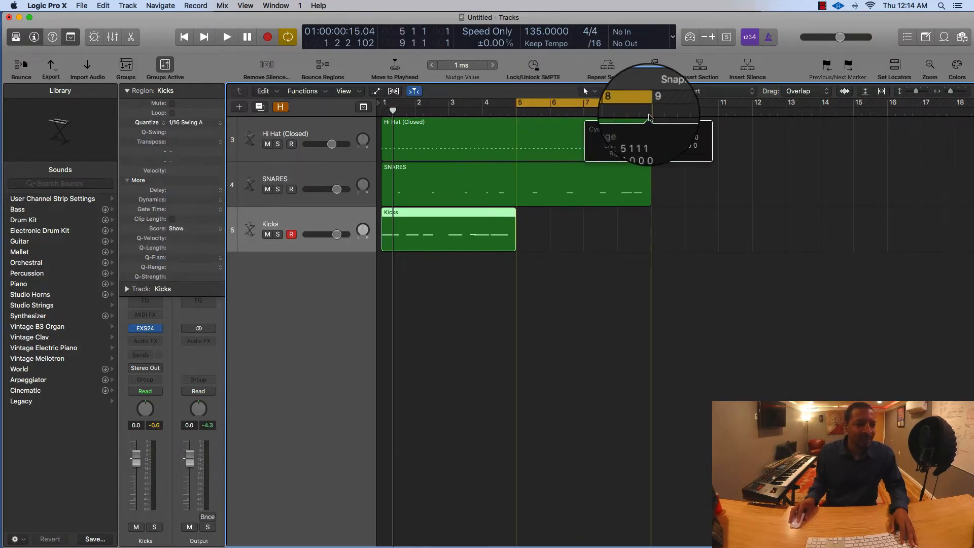
left_click(451, 107)
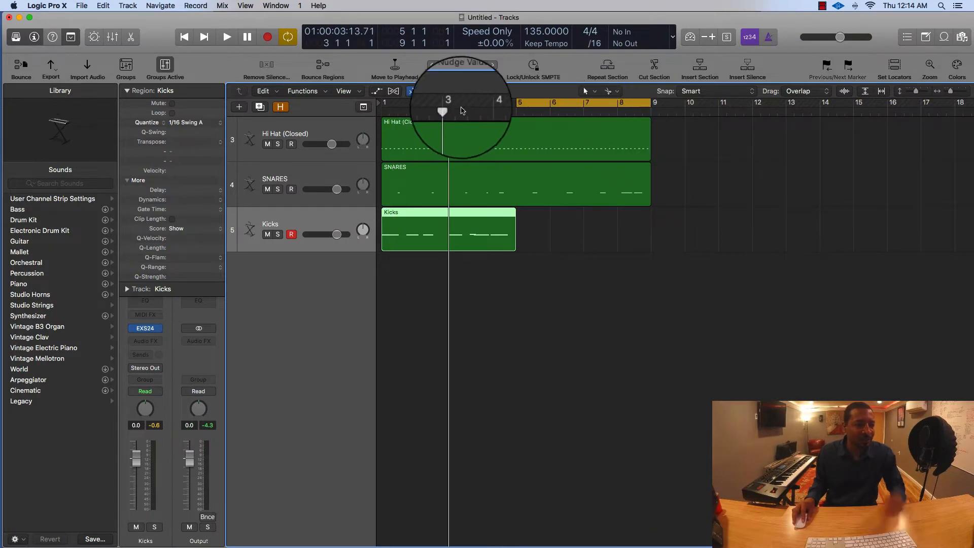
left_click_drag(517, 103, 450, 103)
key("space")
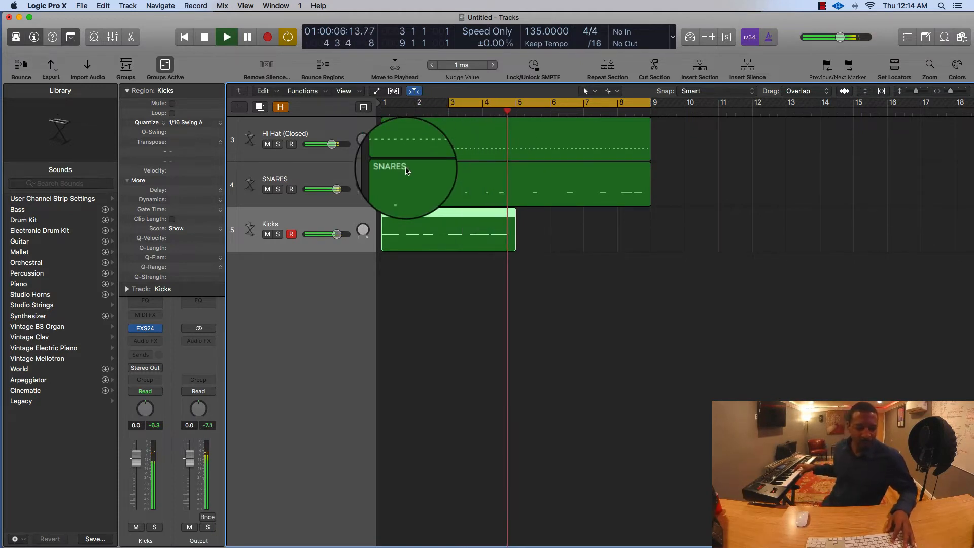
- Record a second kick part on the Kicks track from bar 5 to bar 9
key("r")
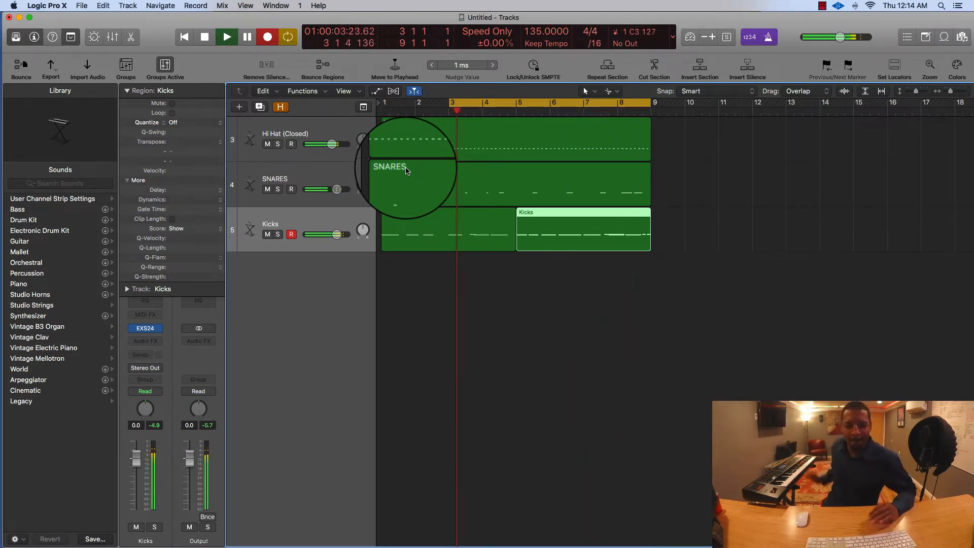
key("r")
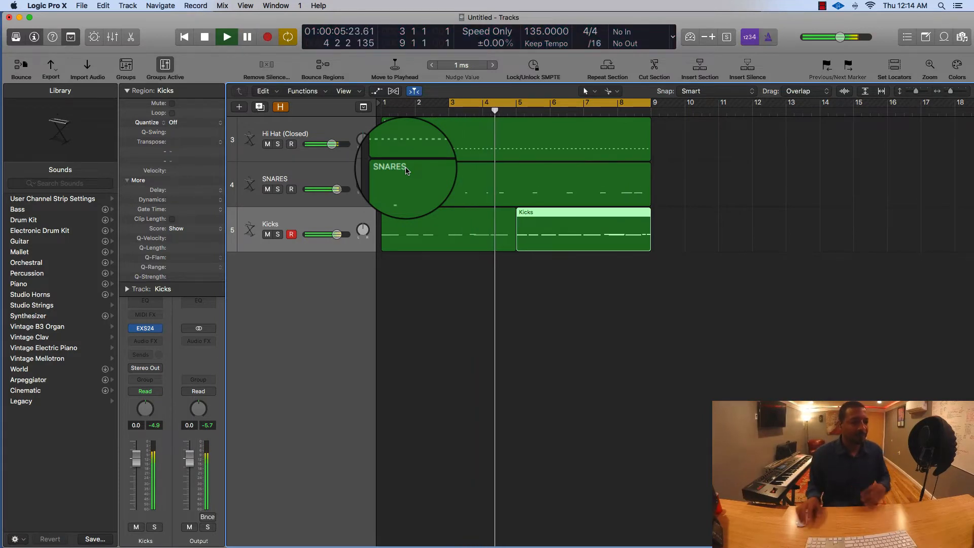
- Join the two Kicks regions into one and quantize the joined region to 1/16 Swing A
left_click(336, 220)
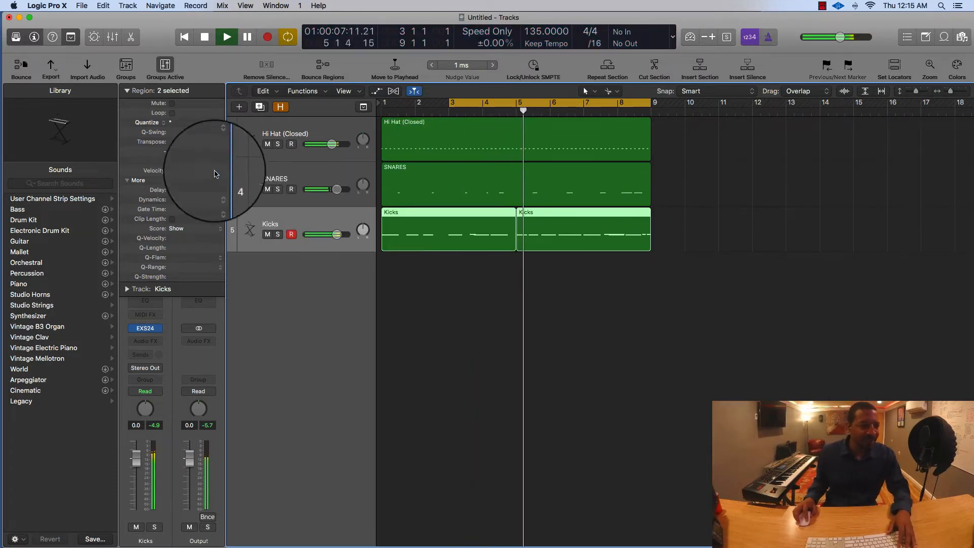
left_click(172, 122)
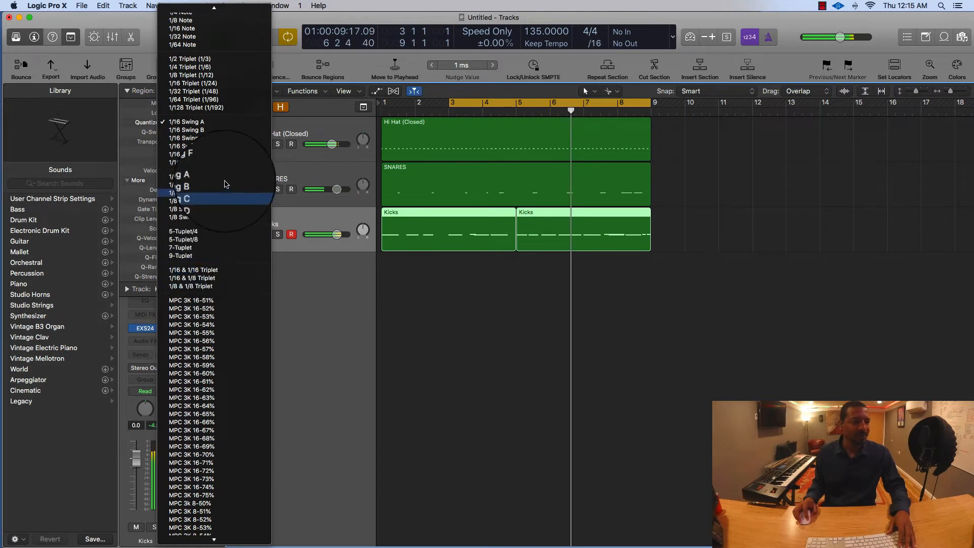
left_click(563, 321)
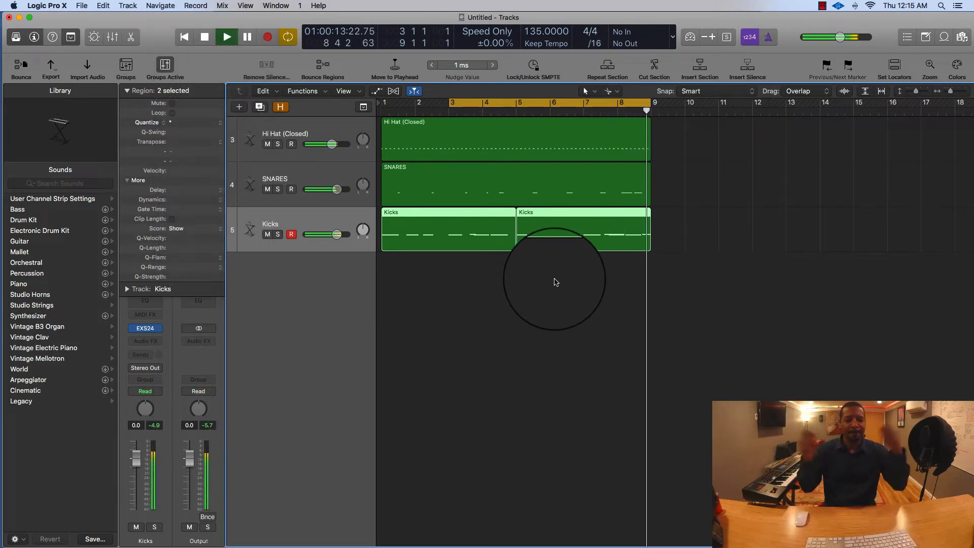
right_click(492, 224)
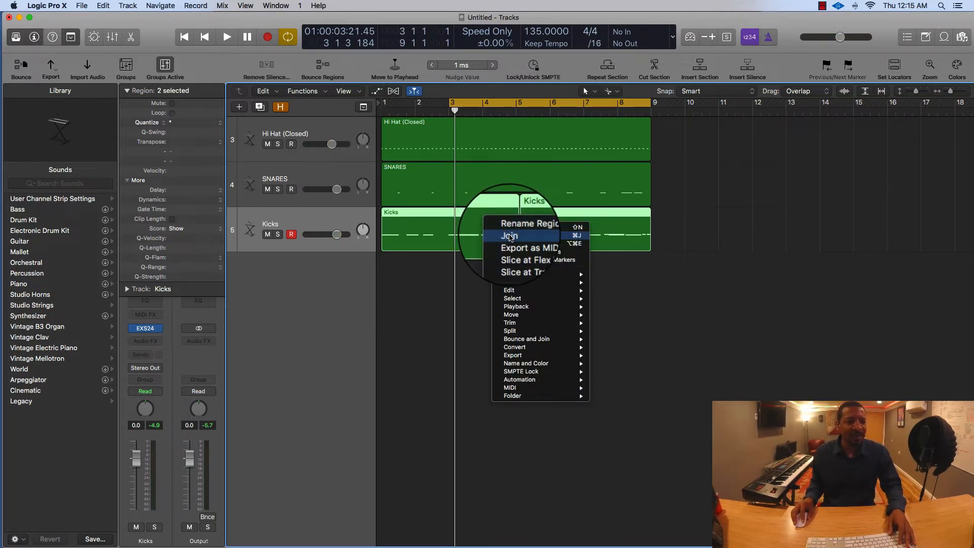
left_click(509, 236)
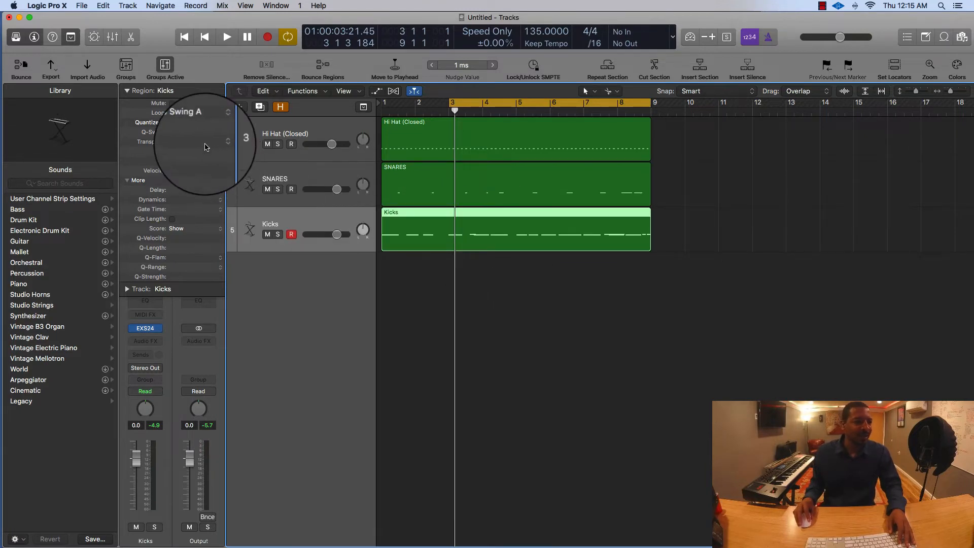
left_click(194, 122)
left_click(194, 122)
- Select the Hi Hat (Closed) track and play the beat with the cycle range extended back to bar 1
left_click(293, 174)
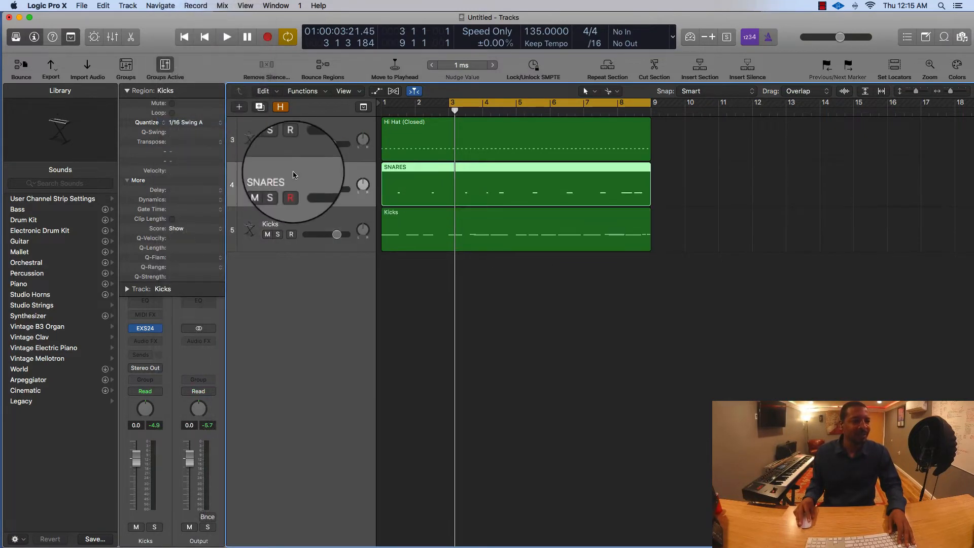
left_click(293, 135)
key("space")
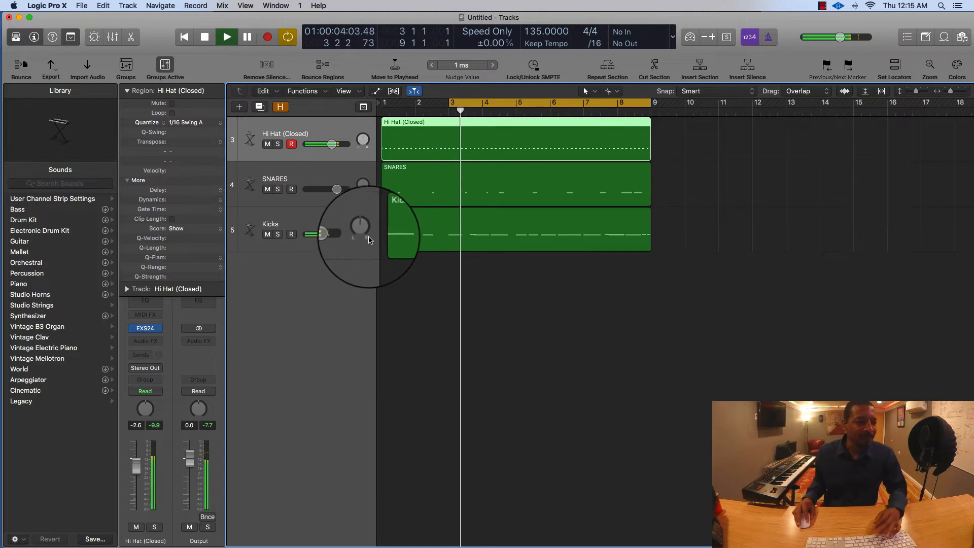
key("space")
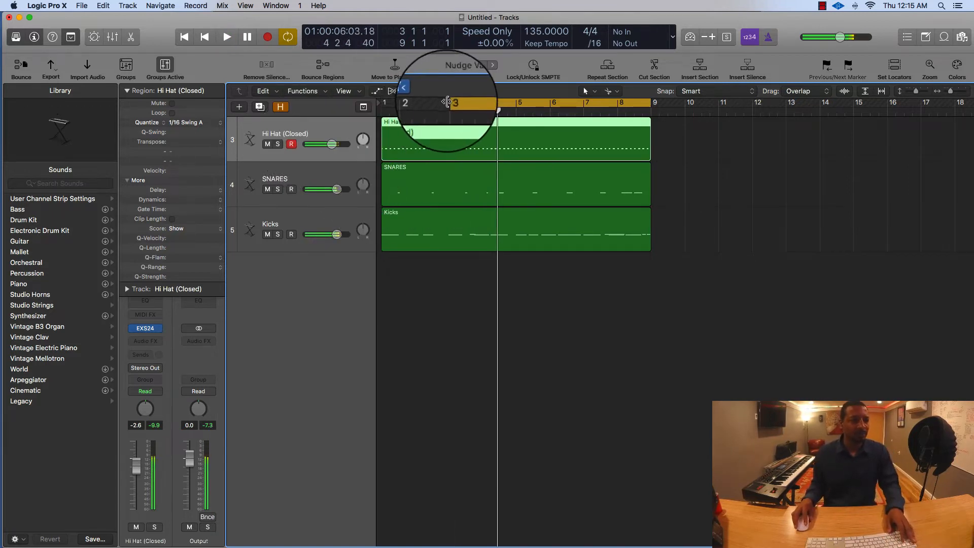
left_click_drag(446, 102, 384, 101)
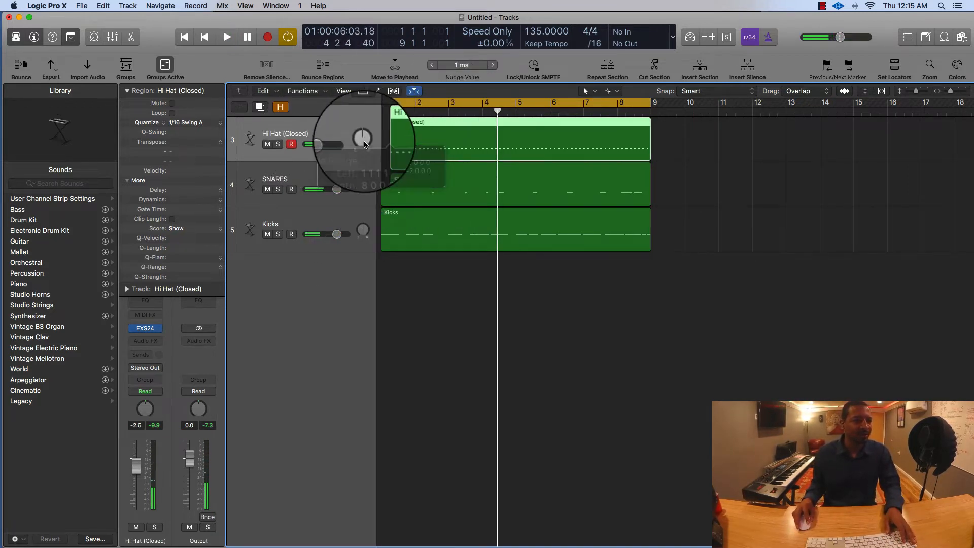
key("space")
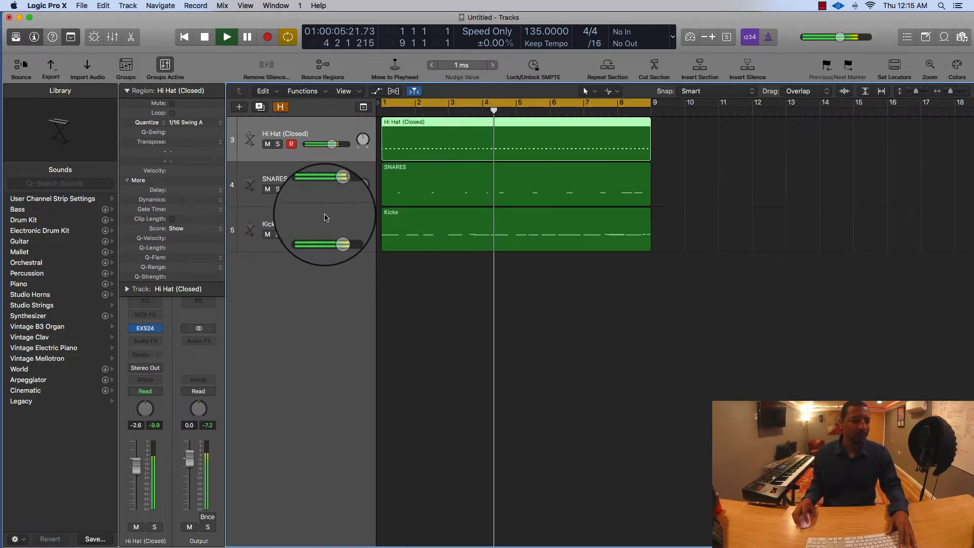
- Lower the Kicks track volume to -5.9 dB and the Hi Hat (Closed) volume to -4.0 dB during playback
left_click_drag(335, 234, 302, 243)
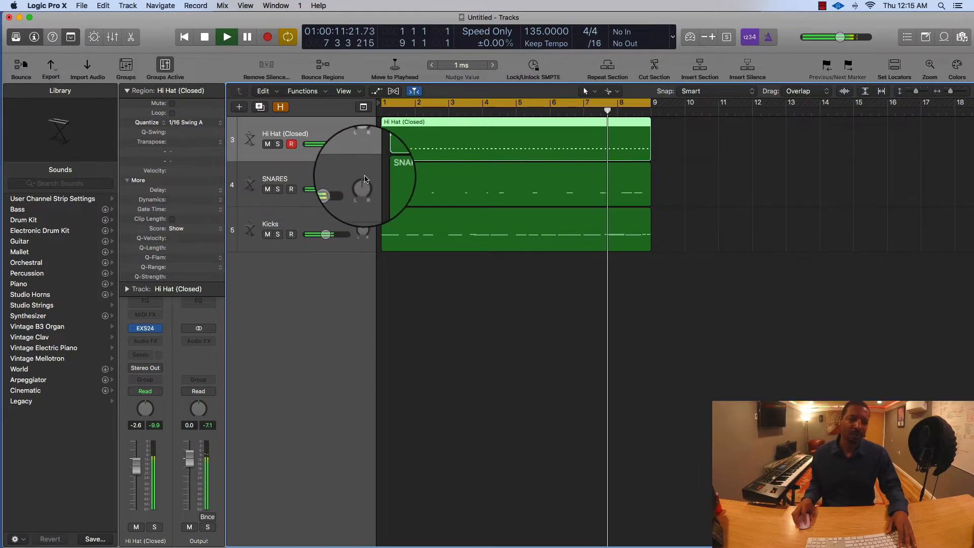
left_click_drag(320, 147, 333, 146)
key("space")
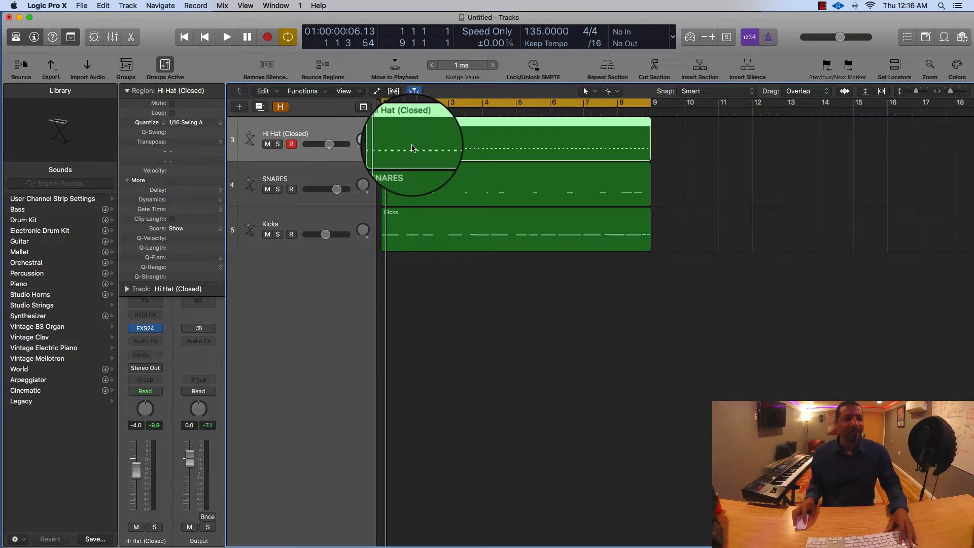
double_click(414, 144)
scroll(484, 475, "up", 3)
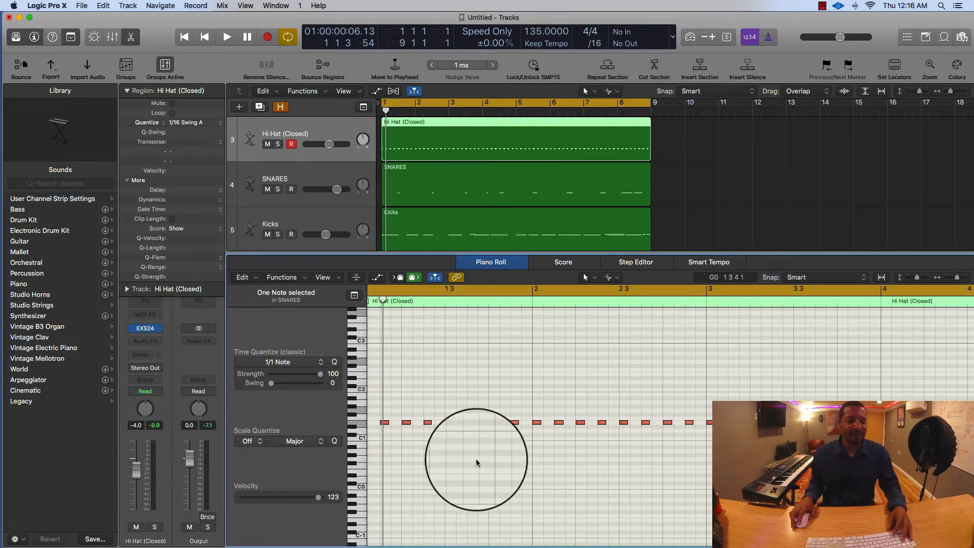
key("x")
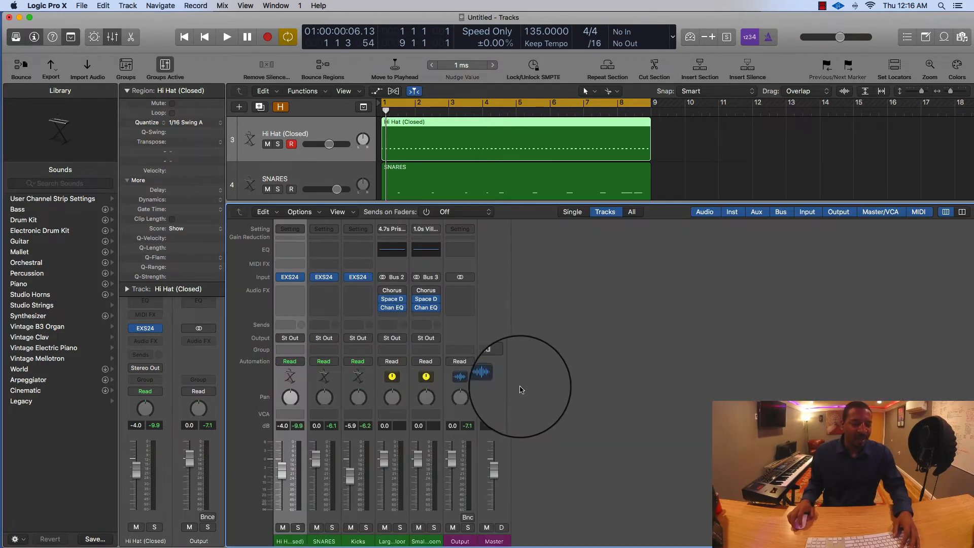
key("x")
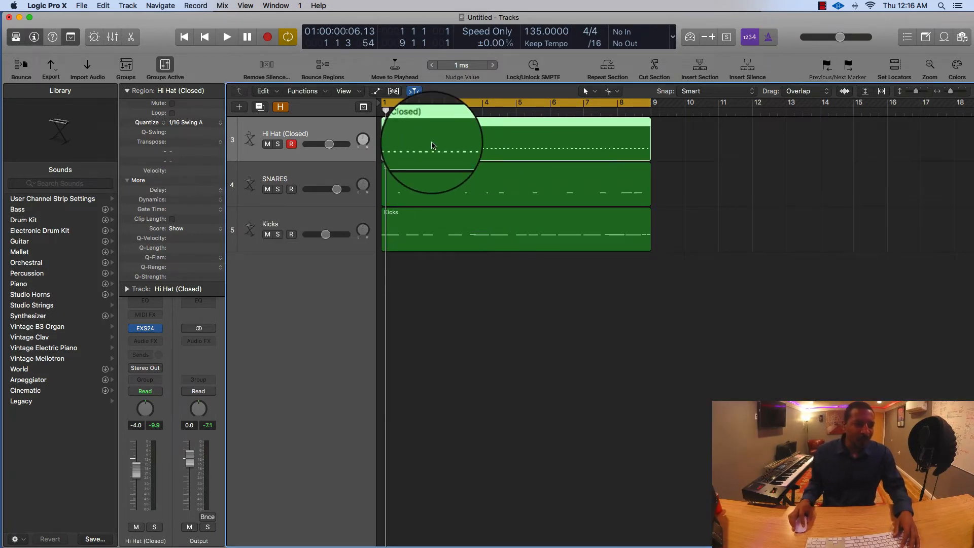
- Open the Hi Hat (Closed) region in the Piano Roll and set the grid division to /64
double_click(431, 146)
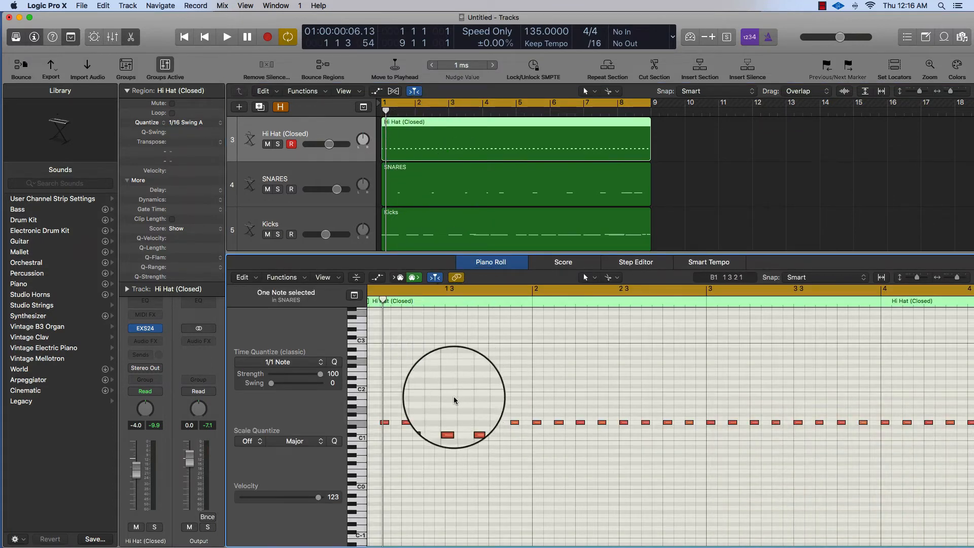
scroll(458, 438, "down", 1)
key("space")
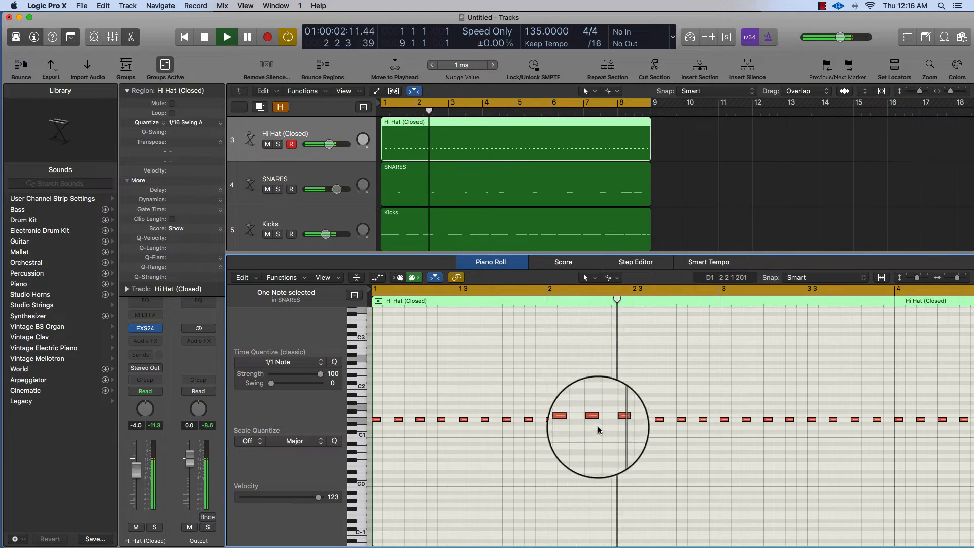
key("space")
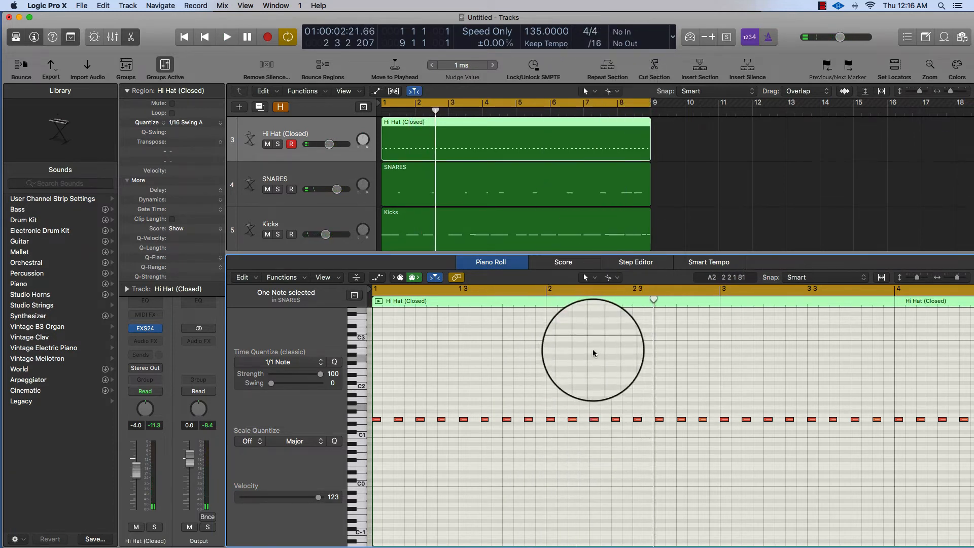
key("super+Right")
key("super+Right")
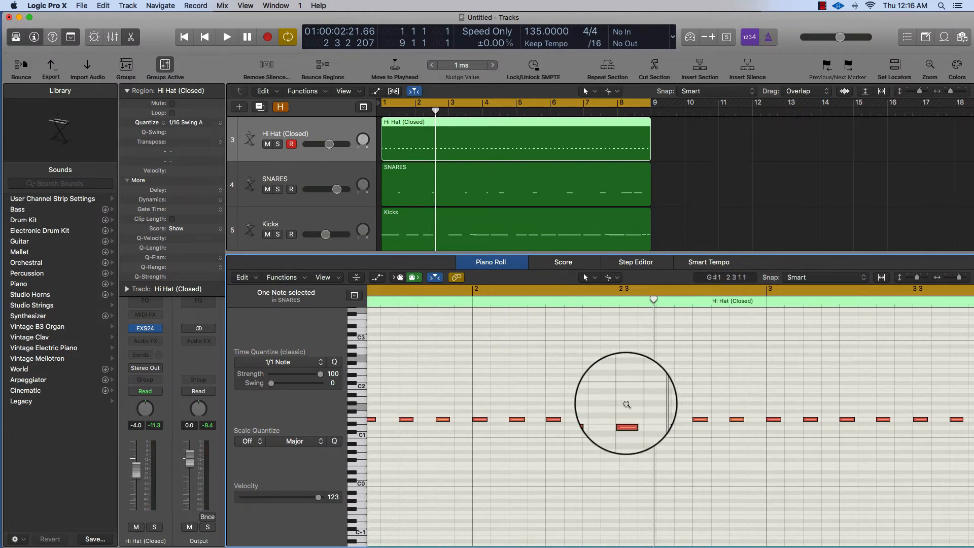
left_click(594, 43)
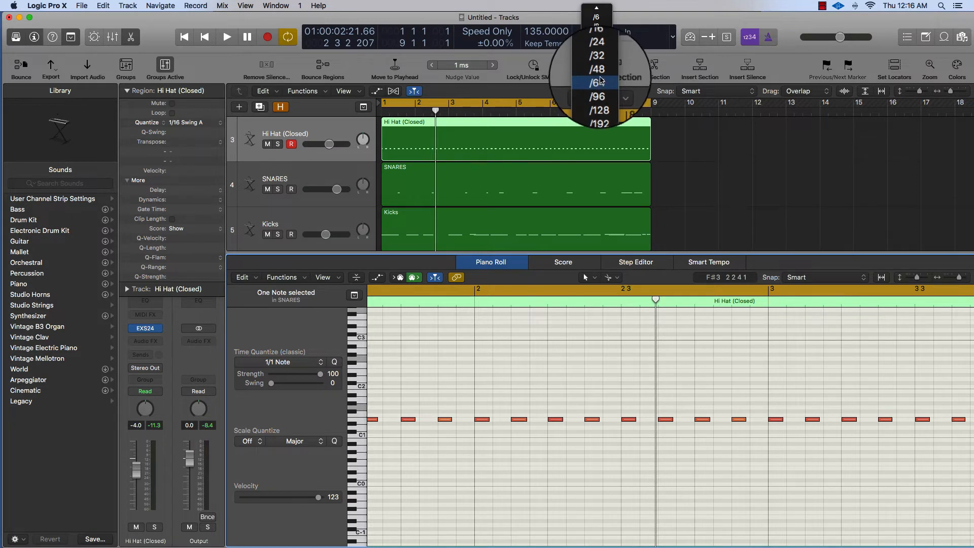
left_click(601, 81)
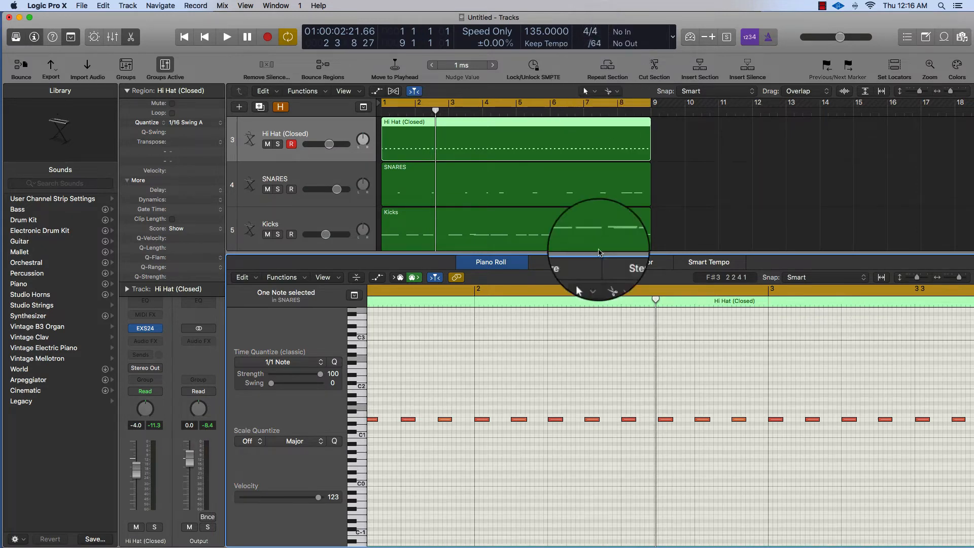
- Locate the hi-hat note on beat 4 of bar 2 by playback and split it into equal 1/64 slices
key("super+Right")
key("space")
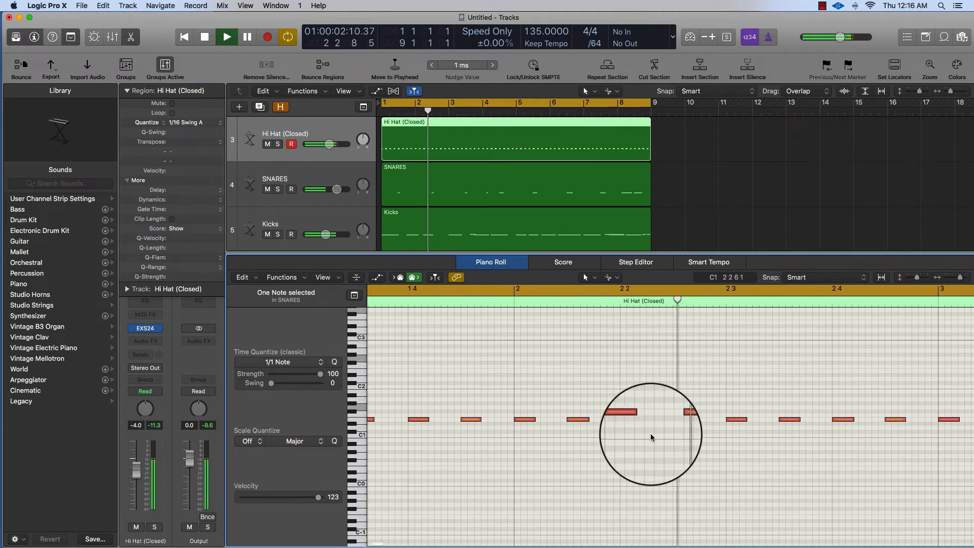
key("space")
key("space")
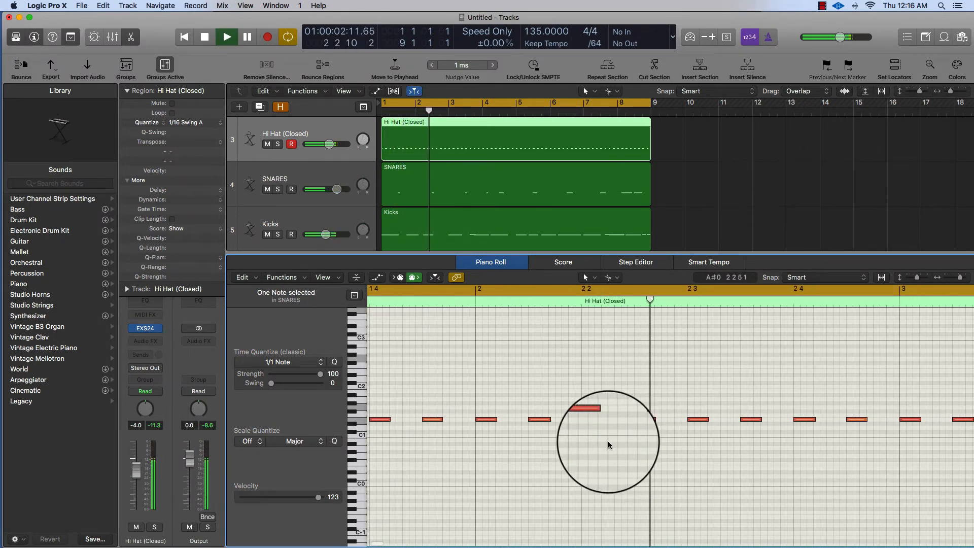
key("space")
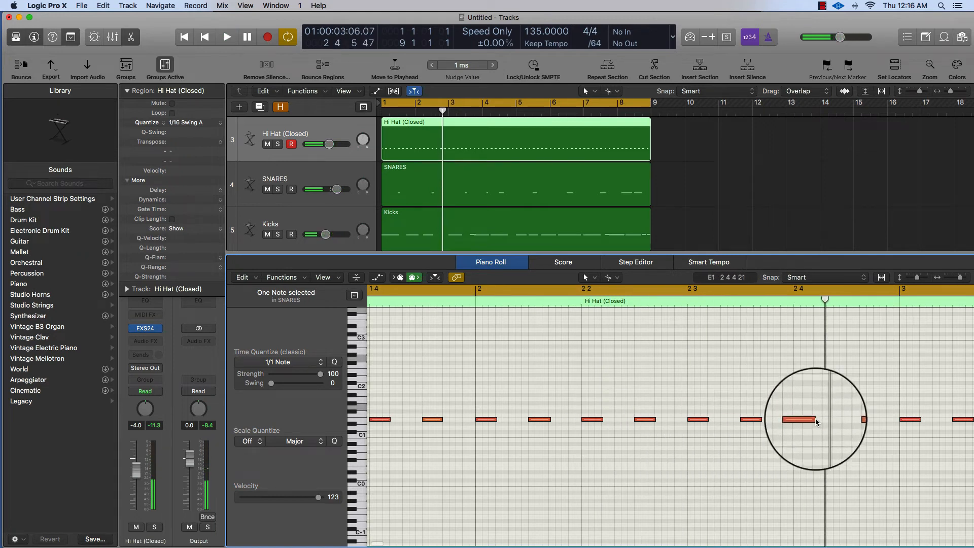
left_click(815, 419)
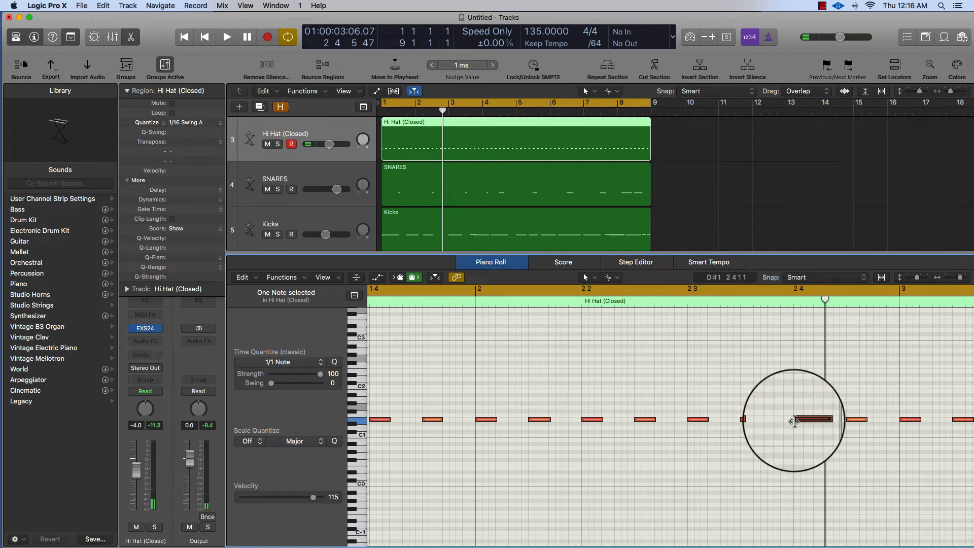
left_click(800, 425, "alt")
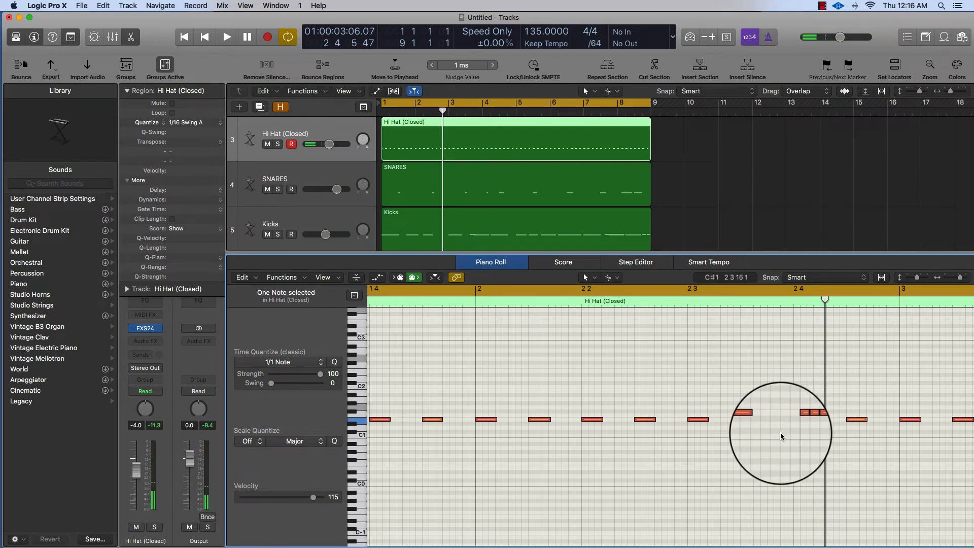
- Play on to bar 4 and split the hi-hat note on its beat 2 into equal 1/64 slices
key("space")
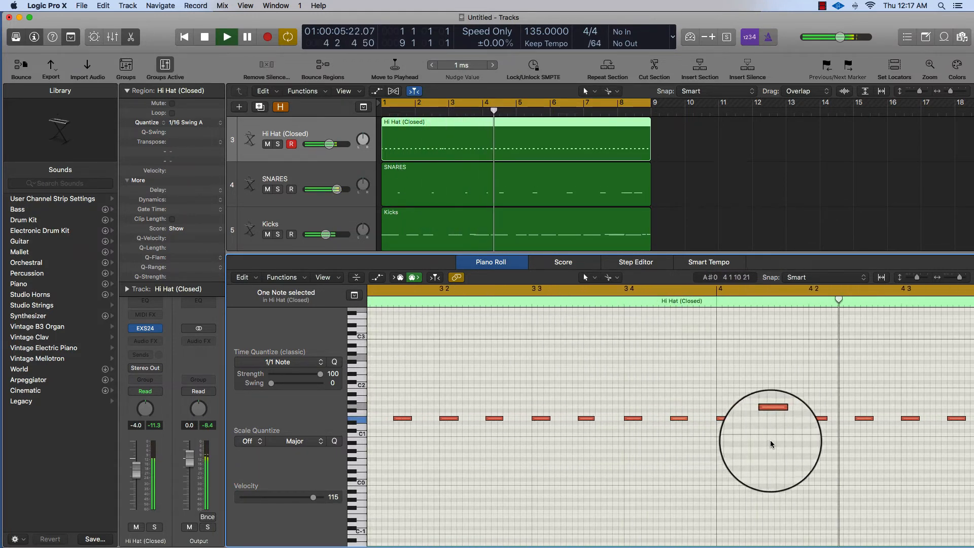
key("space")
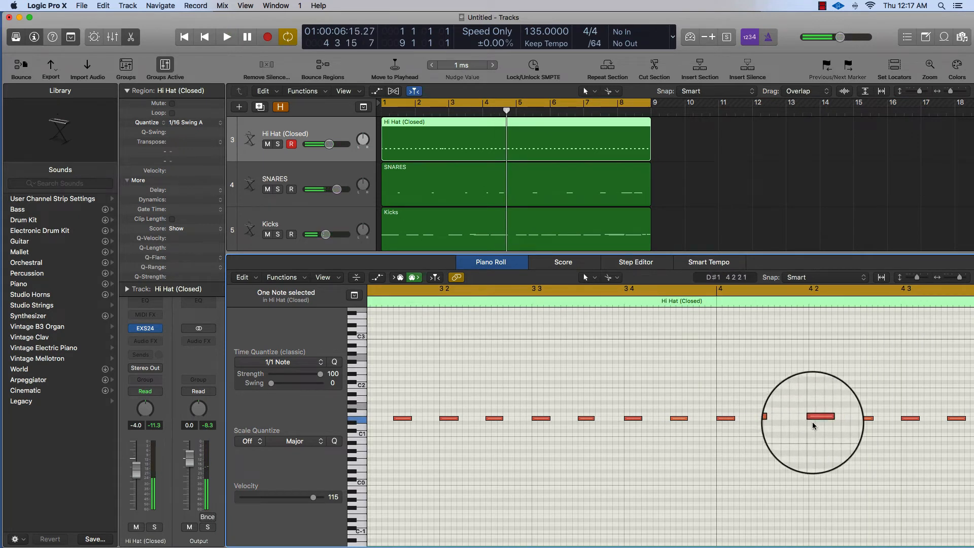
left_click_drag(813, 419, 814, 423)
left_click(815, 424)
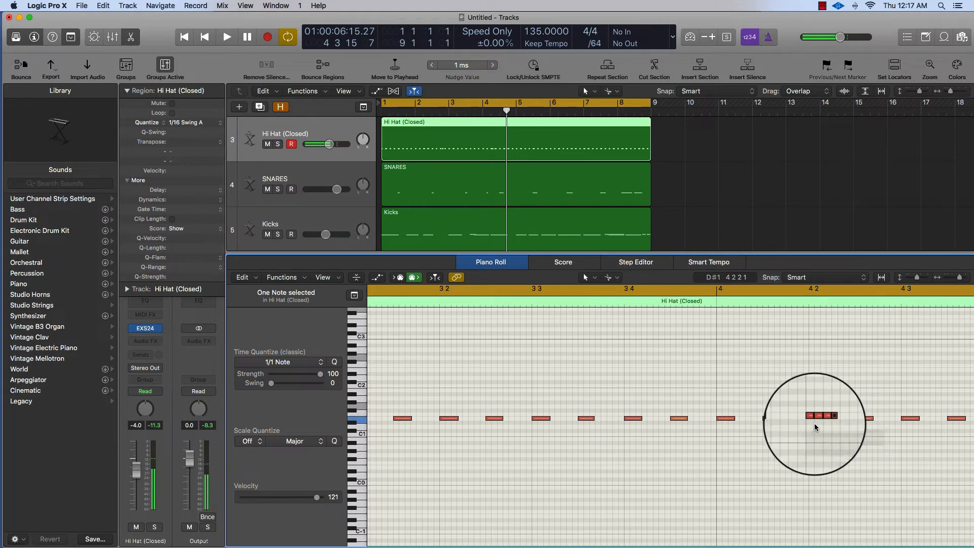
- Listen to the hi-hat rolls in context and examine the hi-hat notes around bars 4 and 5
key("space")
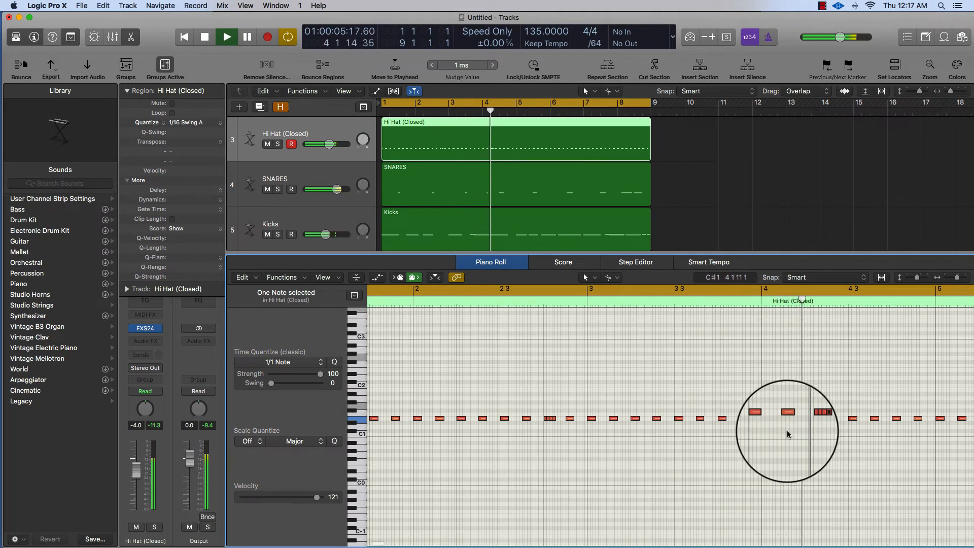
scroll(787, 432, "right", 3)
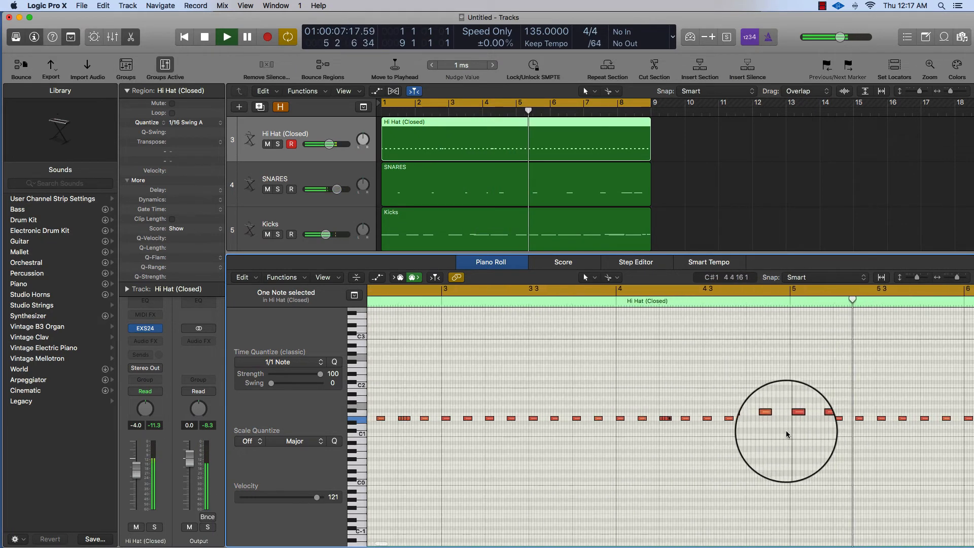
key("space")
scroll(786, 432, "left", 2)
key("super+Right")
key("super+Right")
key("super+Right")
scroll(735, 350, "right", 3)
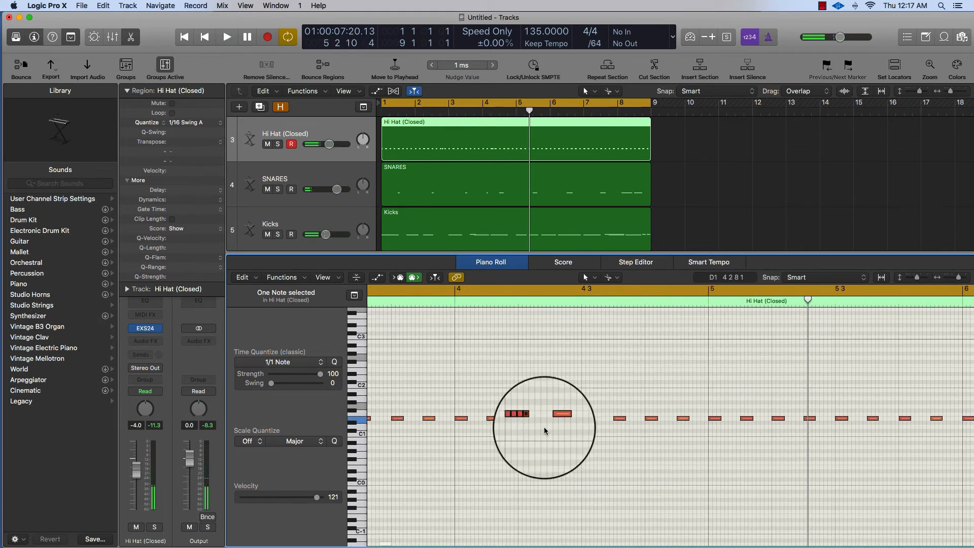
key("super+Right")
key("super+Right")
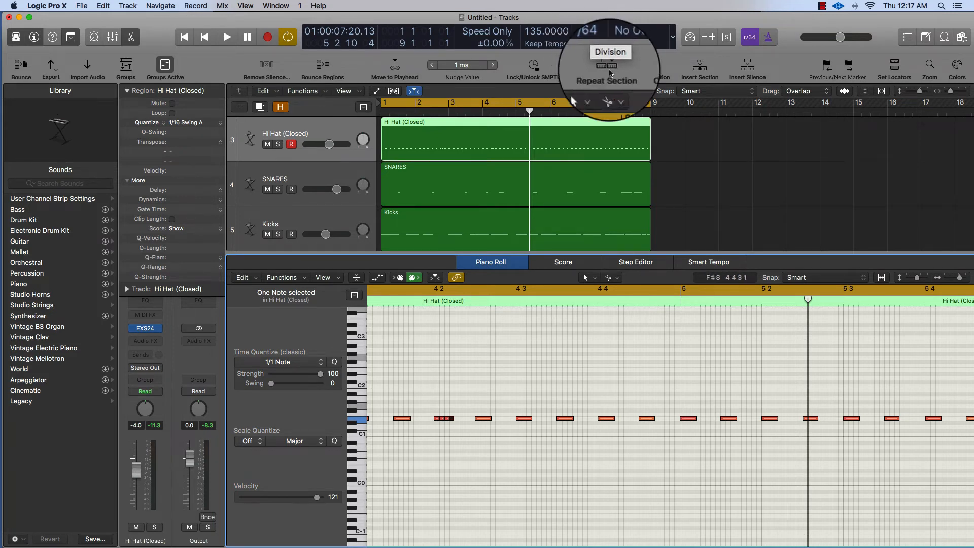
- Set the grid division to /24 and split the last hi-hat note of bar 4 into 1/24 slices
scroll(771, 403, "left", 3)
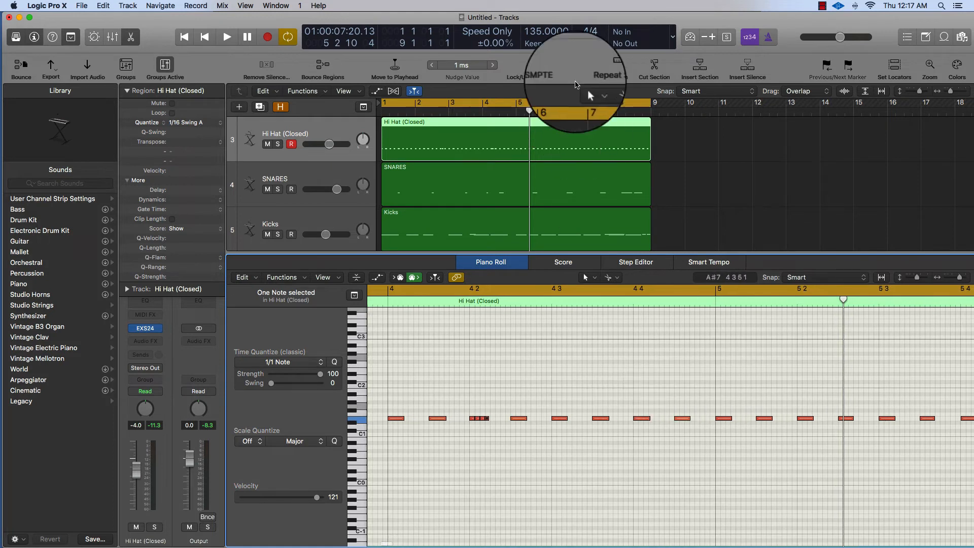
left_click(594, 43)
left_click(598, 11)
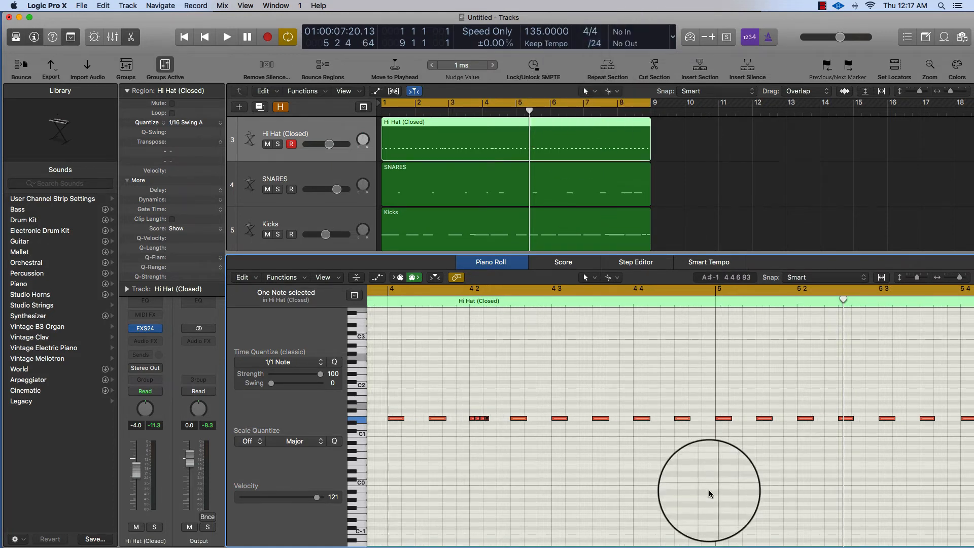
left_click(682, 419)
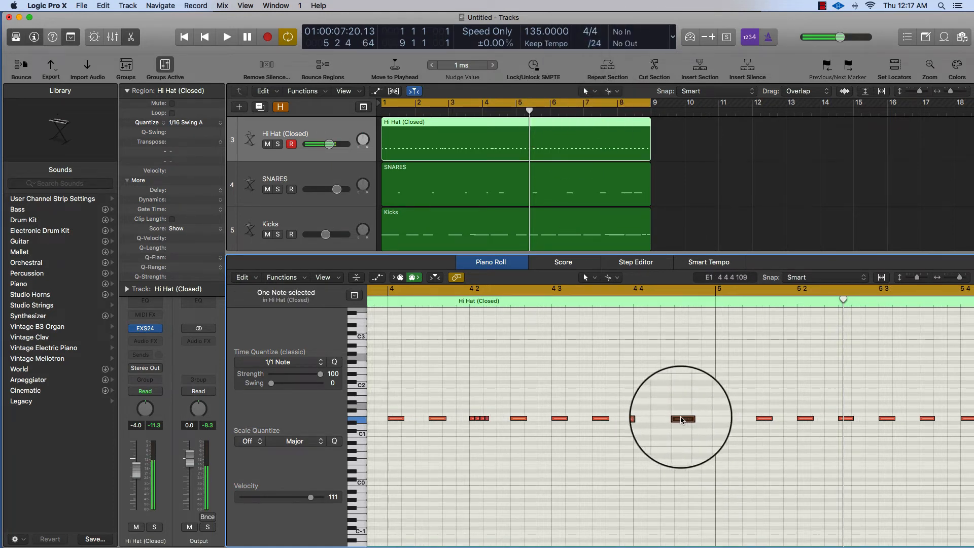
mouse_move(681, 417)
left_mouse_down()
mouse_move(668, 417)
mouse_move(693, 417)
left_mouse_up()
scroll(656, 410, "down", 3)
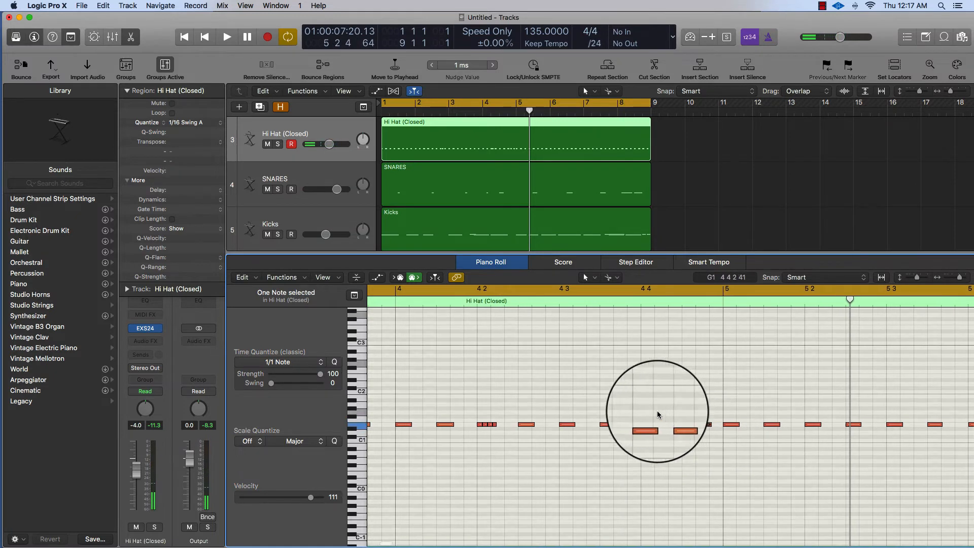
- Play the beat from the start and check how the hi-hat rolls in bars 2 to 4 sound with the drums
key("space")
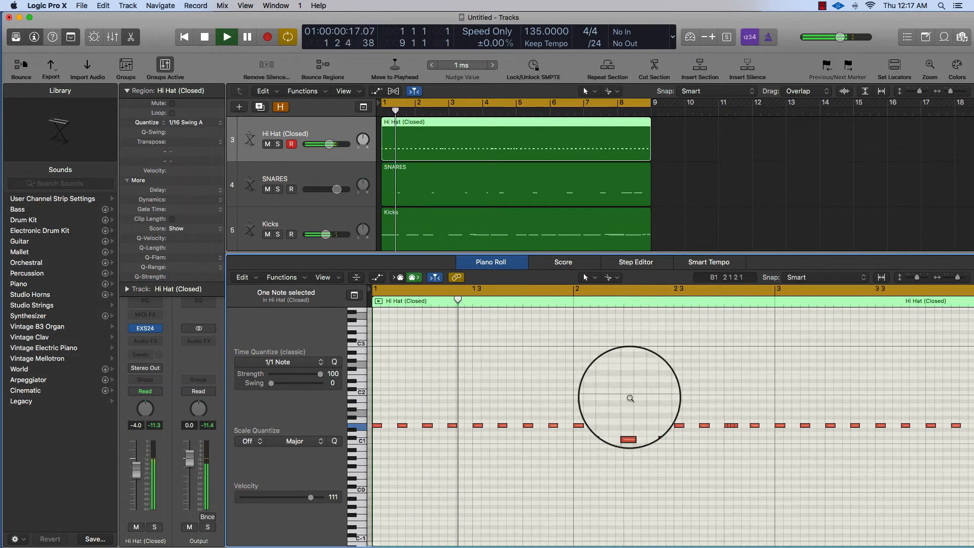
scroll(629, 398, "down", 5)
scroll(628, 400, "up", 2)
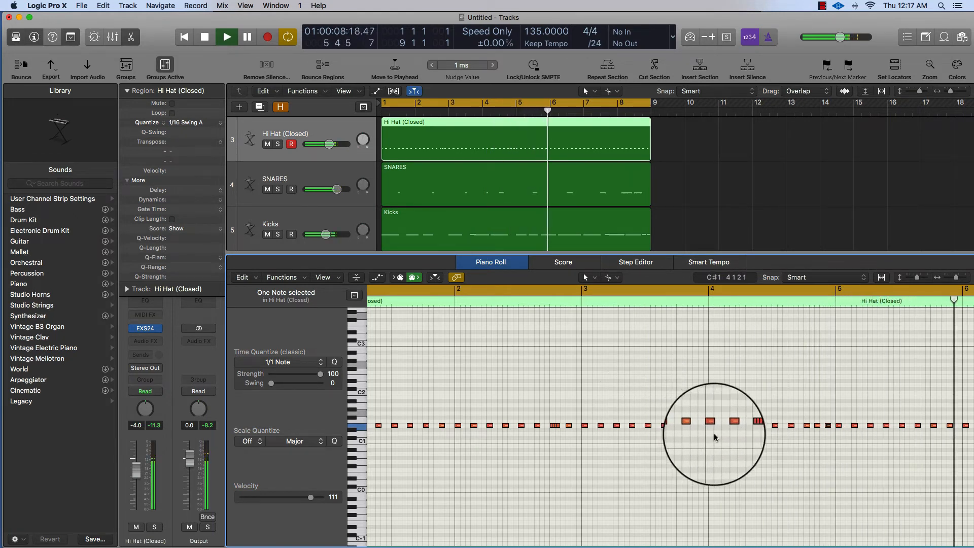
key("space")
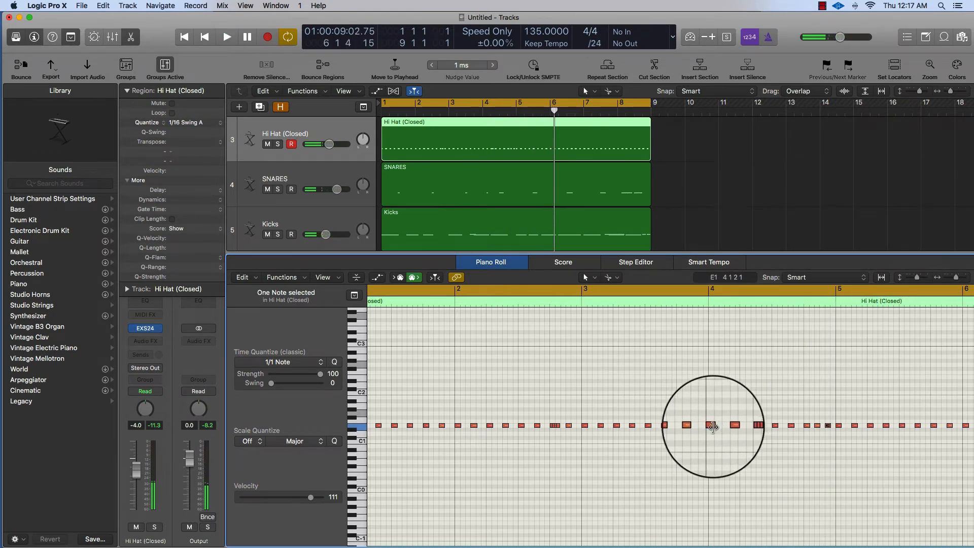
mouse_move(712, 427)
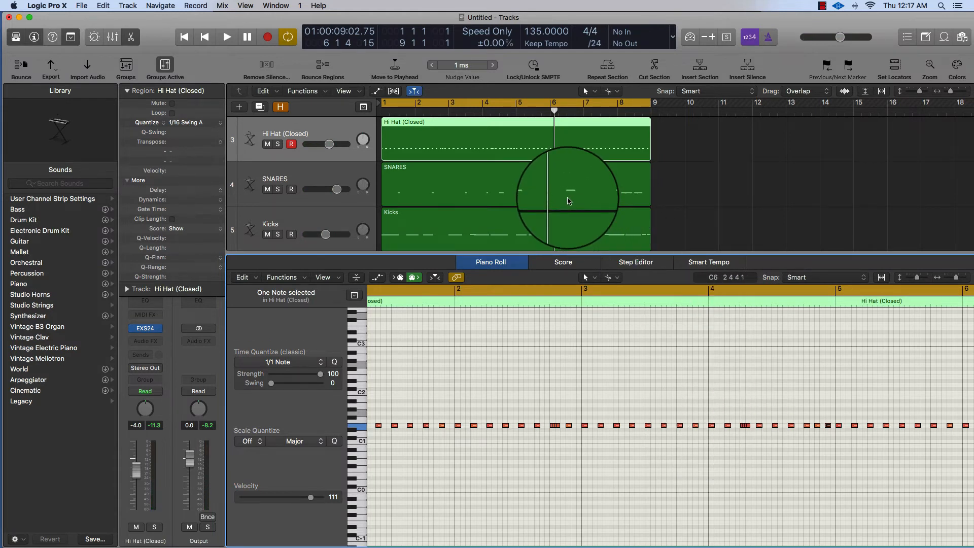
- Close the Piano Roll, cut the Hi Hat (Closed) region at bar 5 and delete its second half
left_click(520, 133)
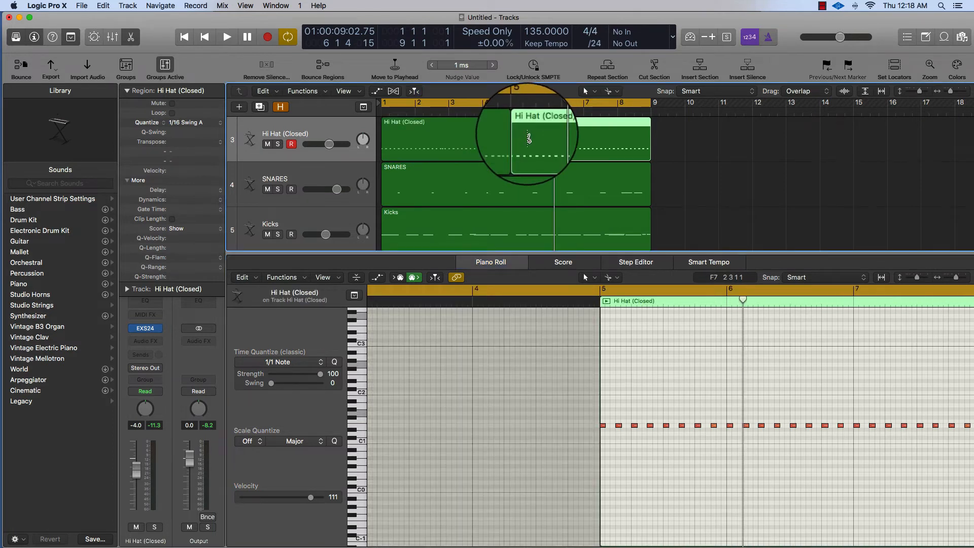
key("super+z")
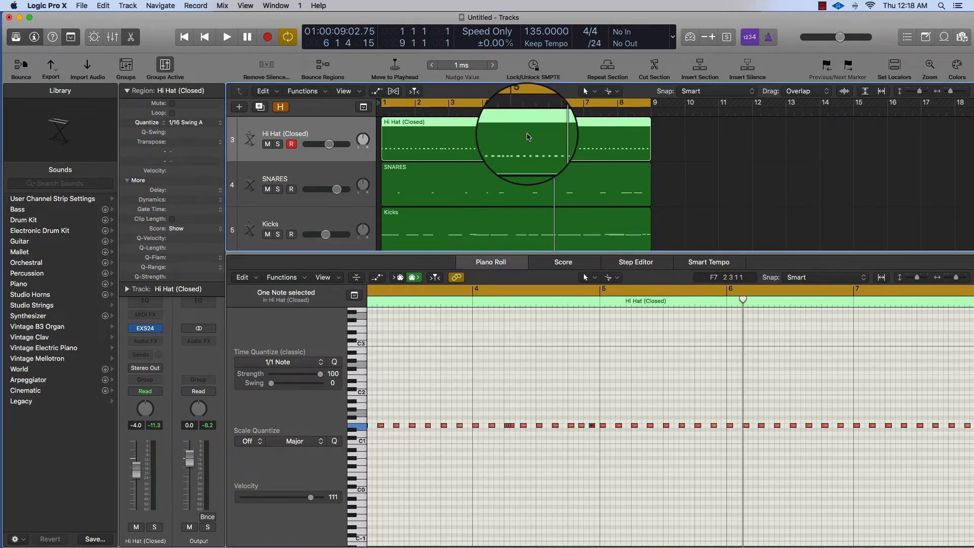
key("x")
key("x")
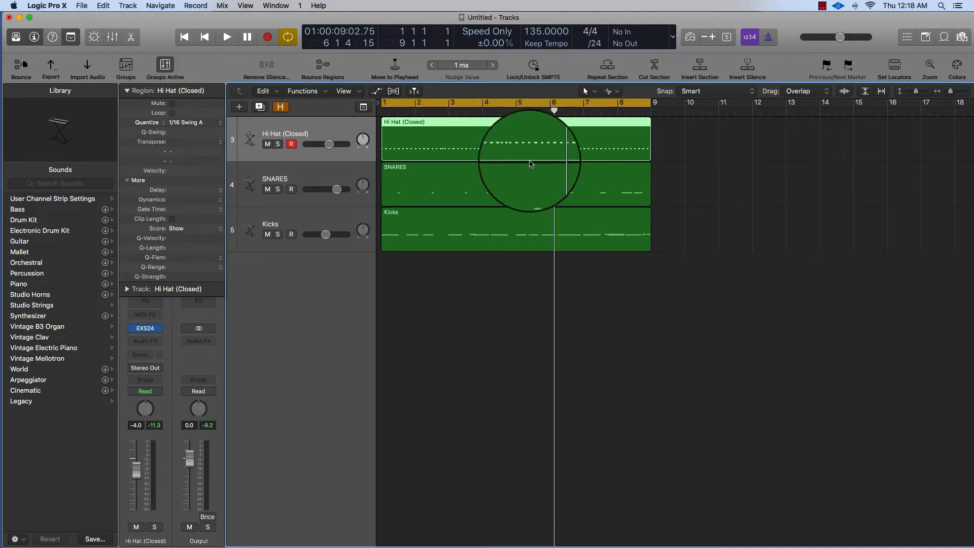
left_click(519, 130)
key("Delete")
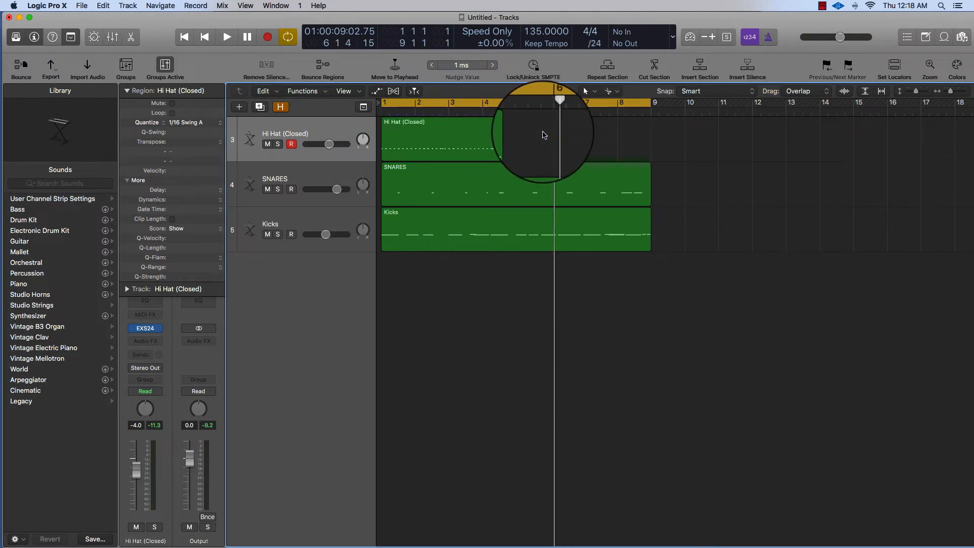
- Copy the four-bar Hi Hat (Closed) region to bar 5, join both into one region and listen to the full beat
left_click_drag(470, 137, 606, 136)
left_click(469, 136, "shift")
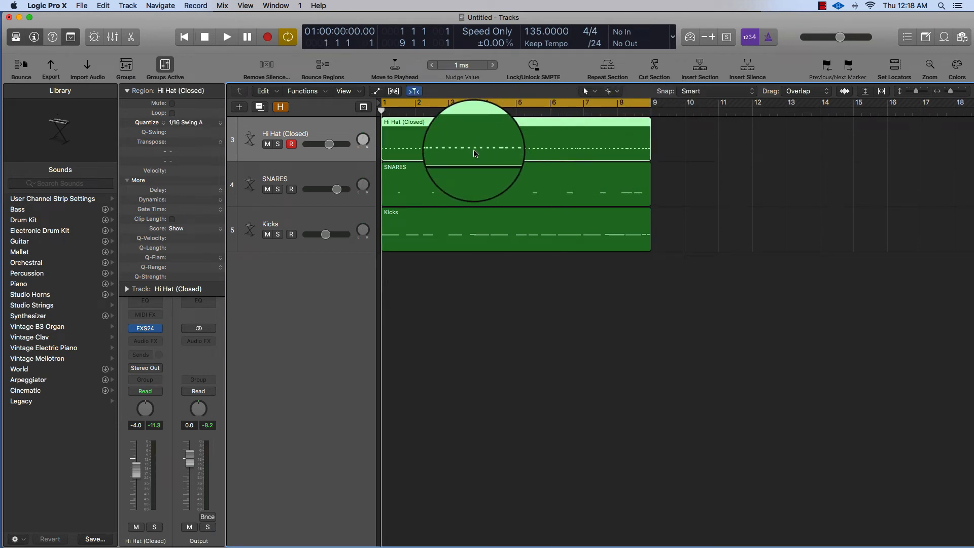
key("space")
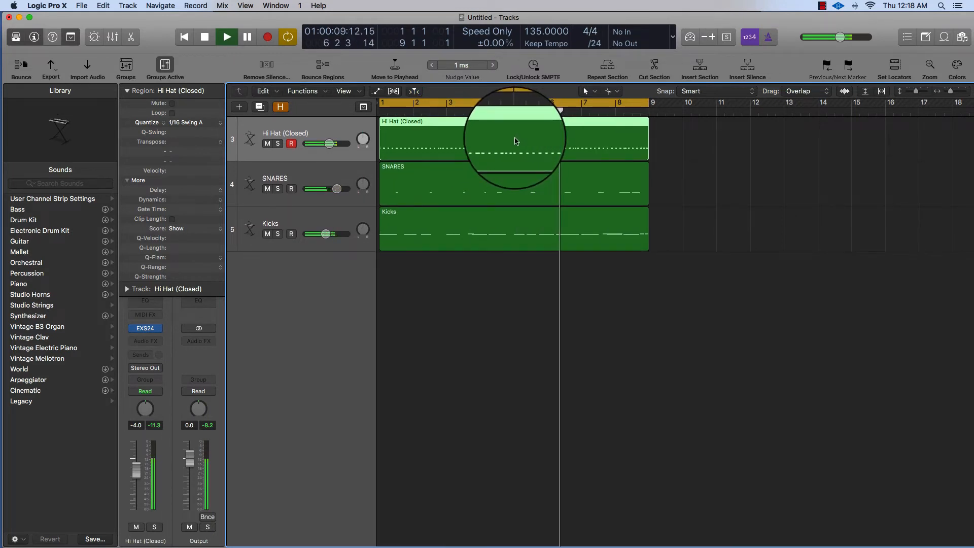
scroll(517, 139, "left", 1)
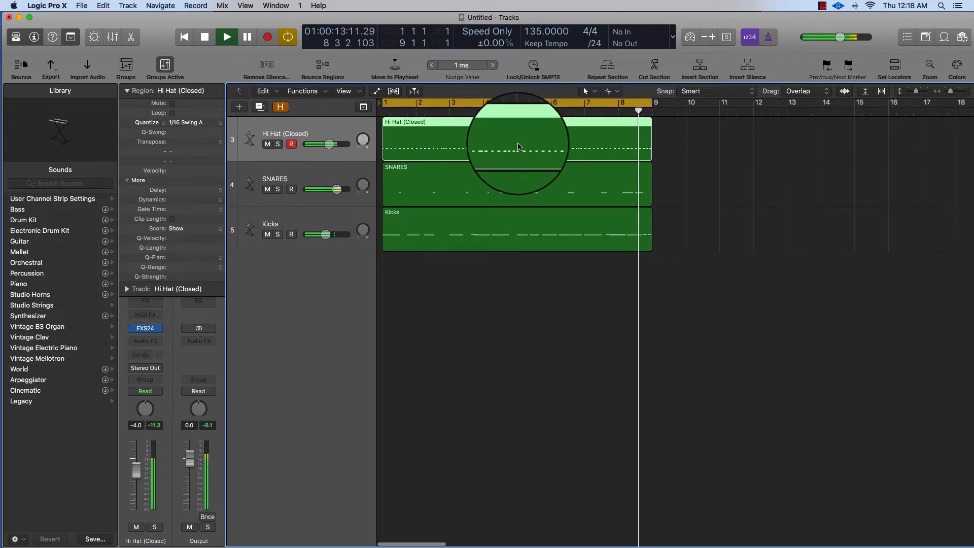
key("space")
- With the Kicks track chosen and no region selected, set the default MIDI quantize to 1/16 Swing A
left_click(354, 219)
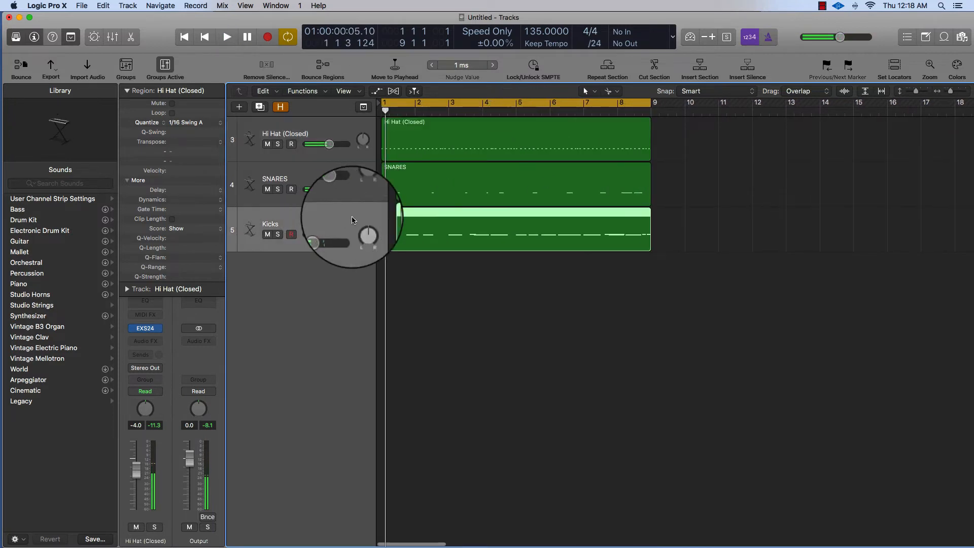
left_click(460, 261)
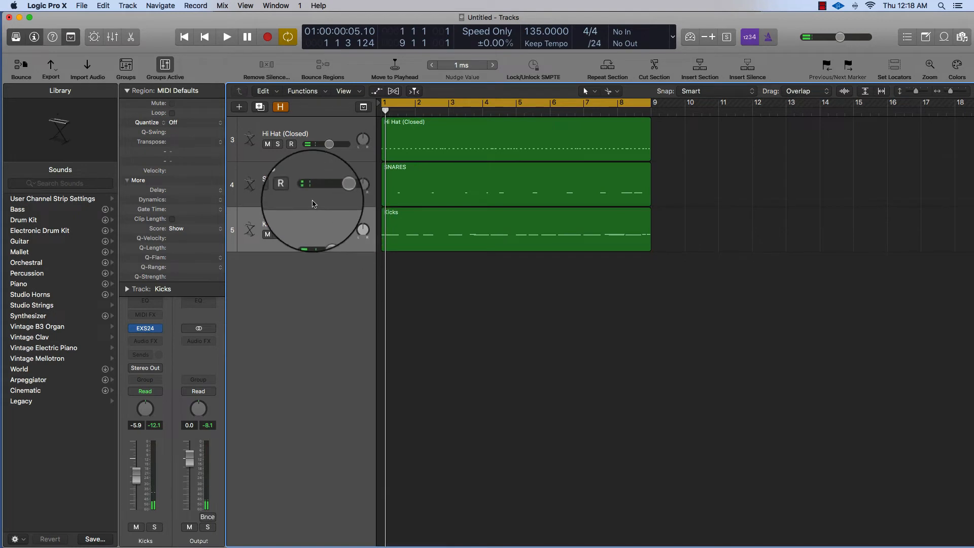
left_click(192, 123)
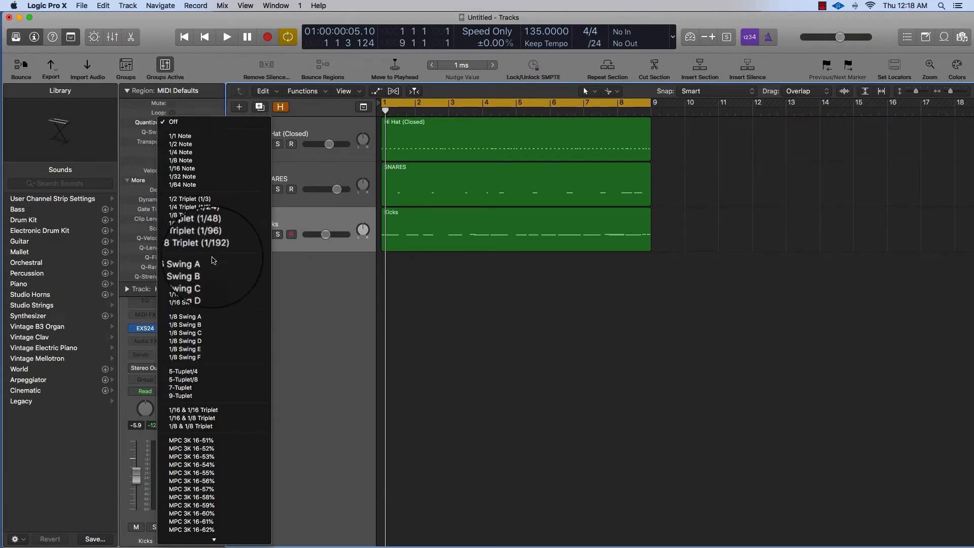
left_click(213, 262)
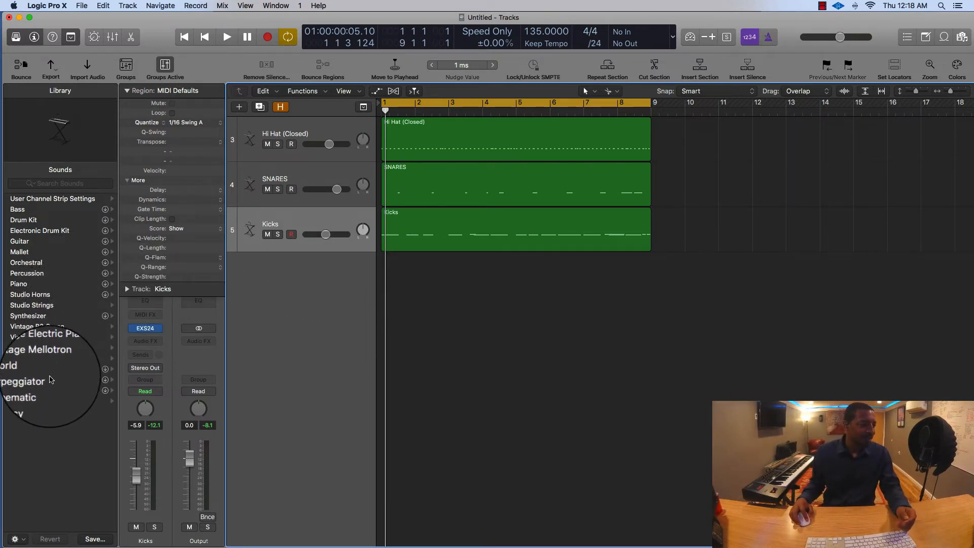
- Look through the Library's Orchestral Brass sounds and open the Piano category instead
left_click(47, 264)
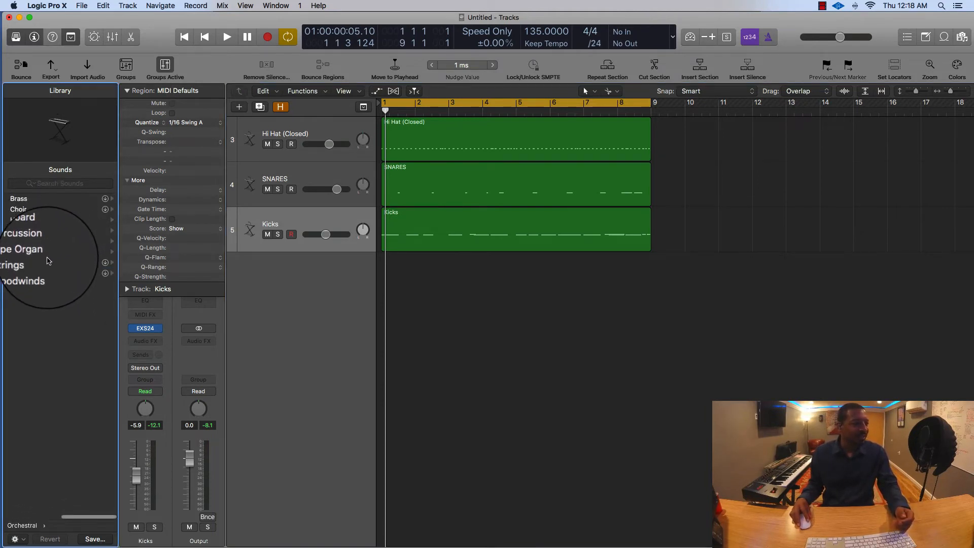
left_click(35, 199)
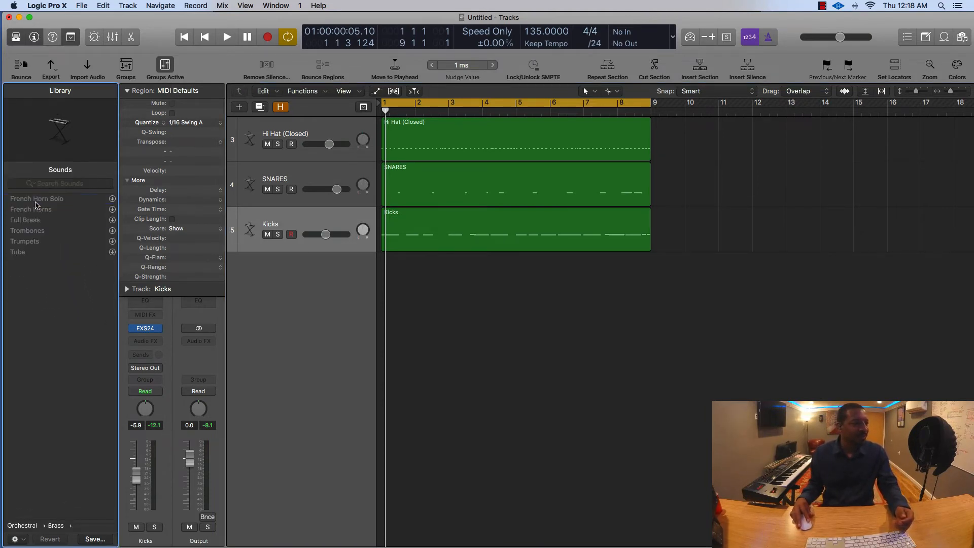
scroll(56, 219, "left", 5)
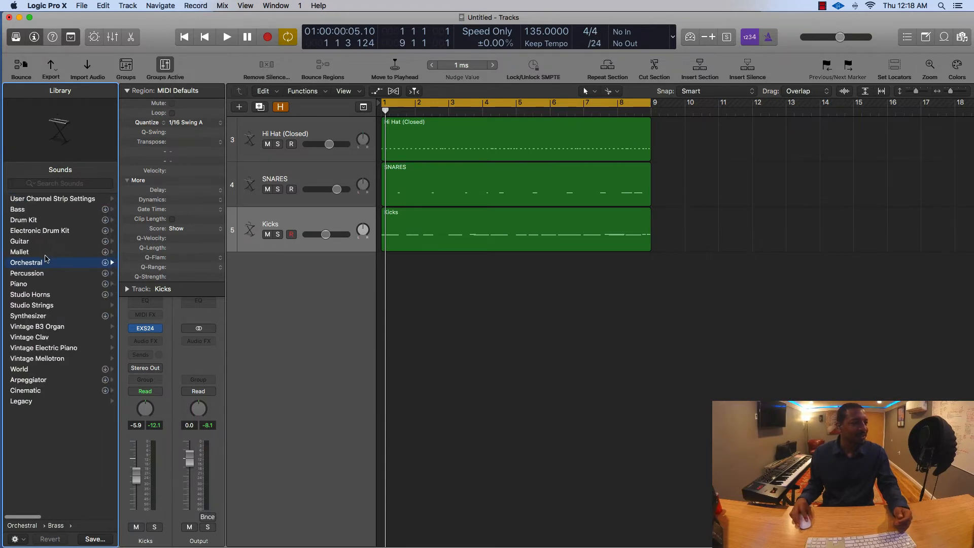
left_click(45, 283)
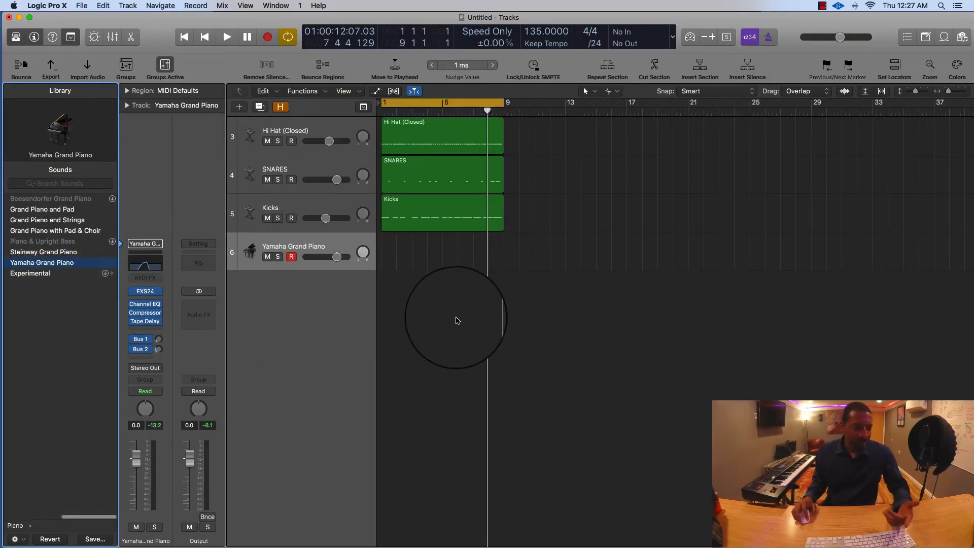
- Record an eight-bar piano part on the Yamaha Grand Piano track while the drum beat plays from bar 1
left_click(430, 265)
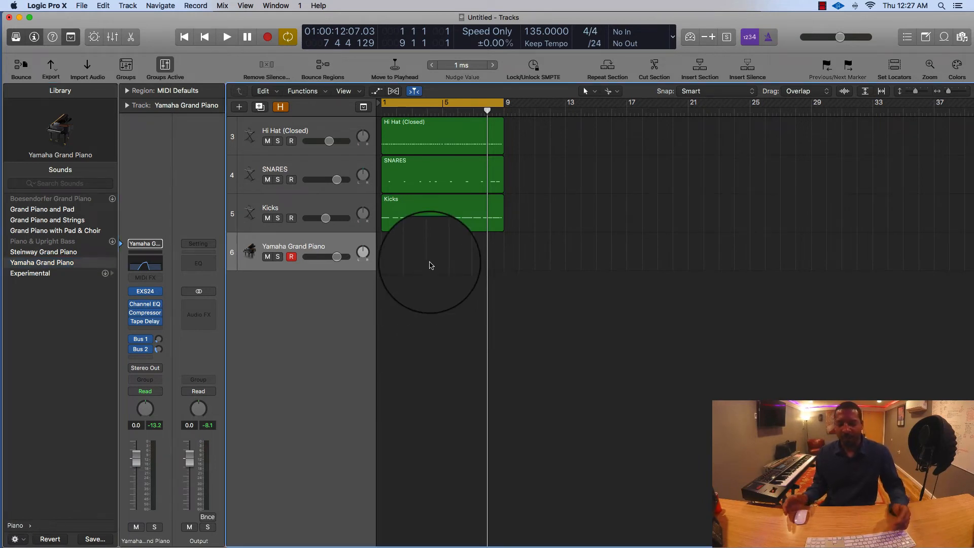
key("Return")
key("space")
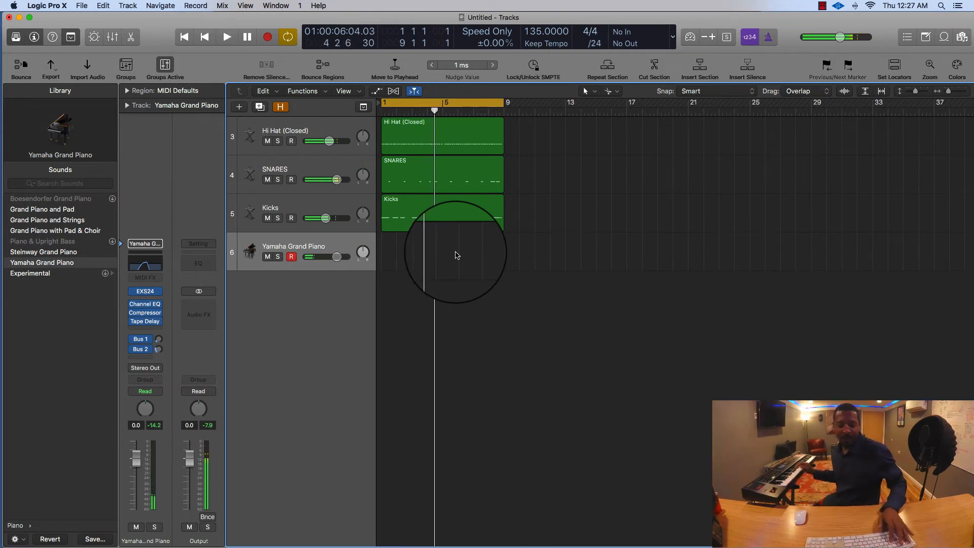
key("r")
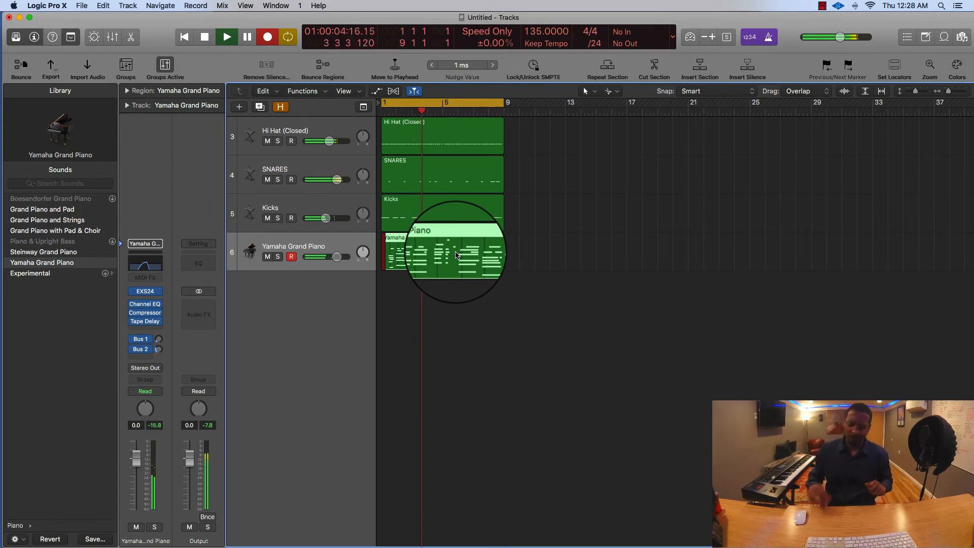
key("shift+r")
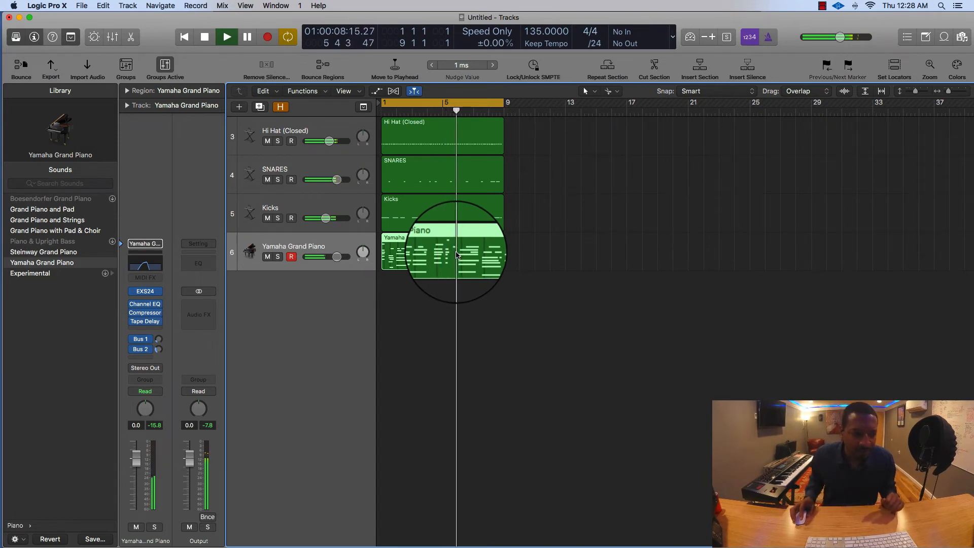
left_click(451, 309)
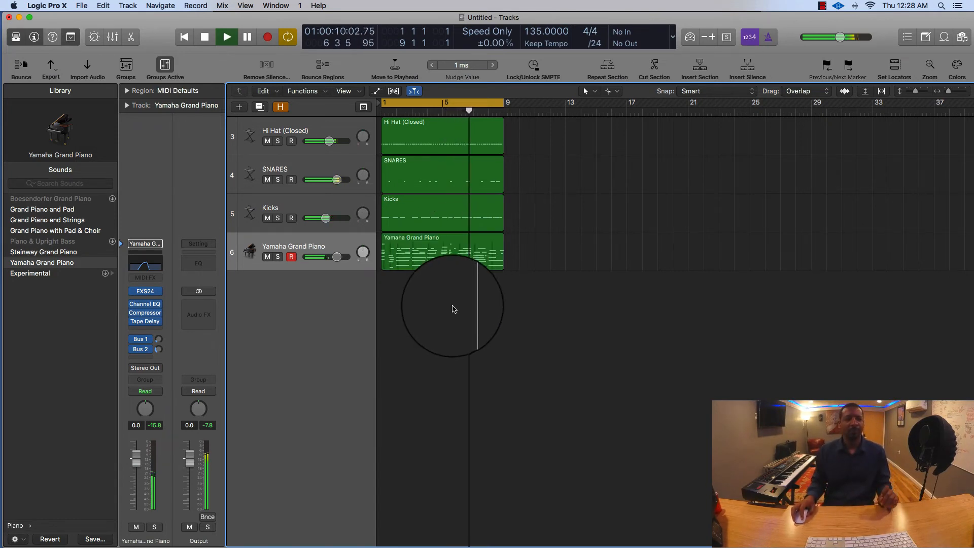
- Open the recorded Yamaha Grand Piano region in the Piano Roll with the notes around bar 5 in close view
left_click(425, 255)
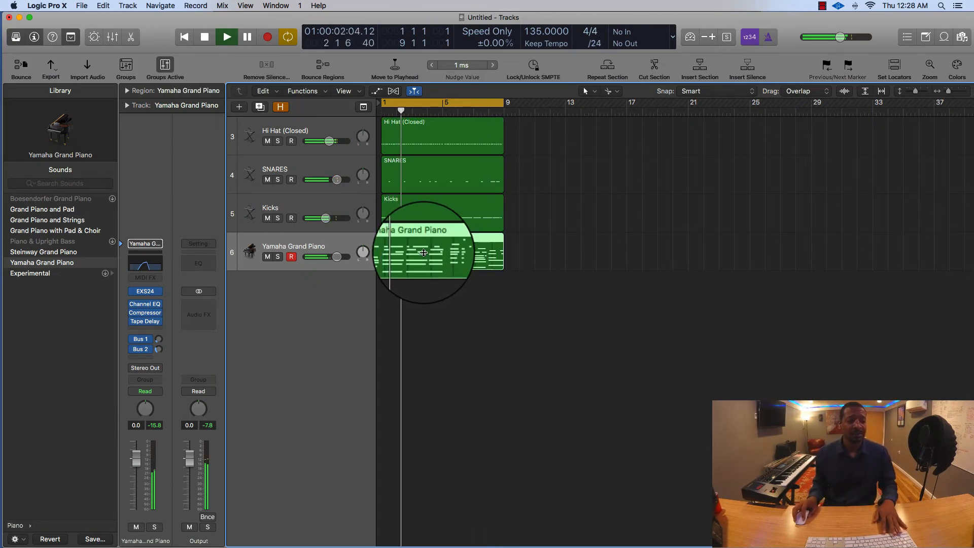
double_click(424, 252)
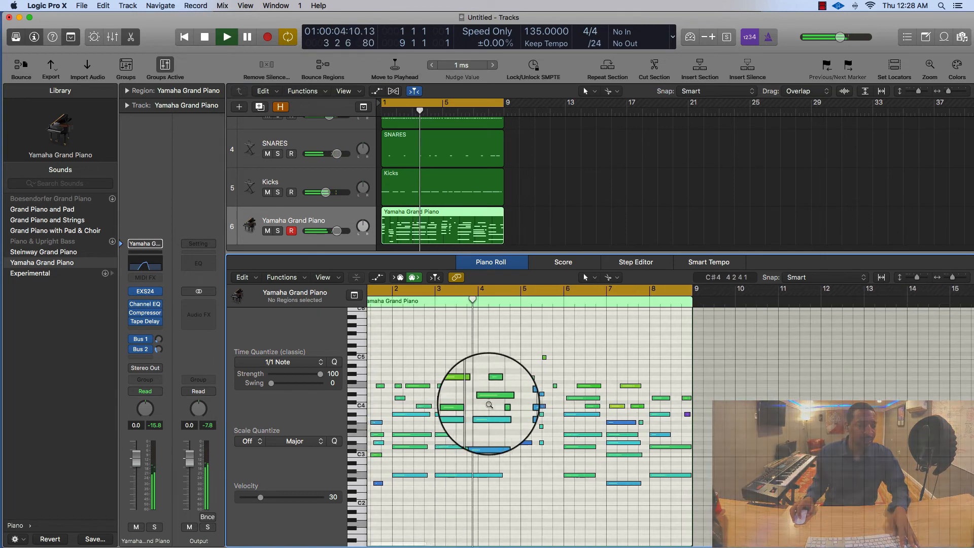
scroll(489, 405, "up", 5)
scroll(574, 408, "right", 1)
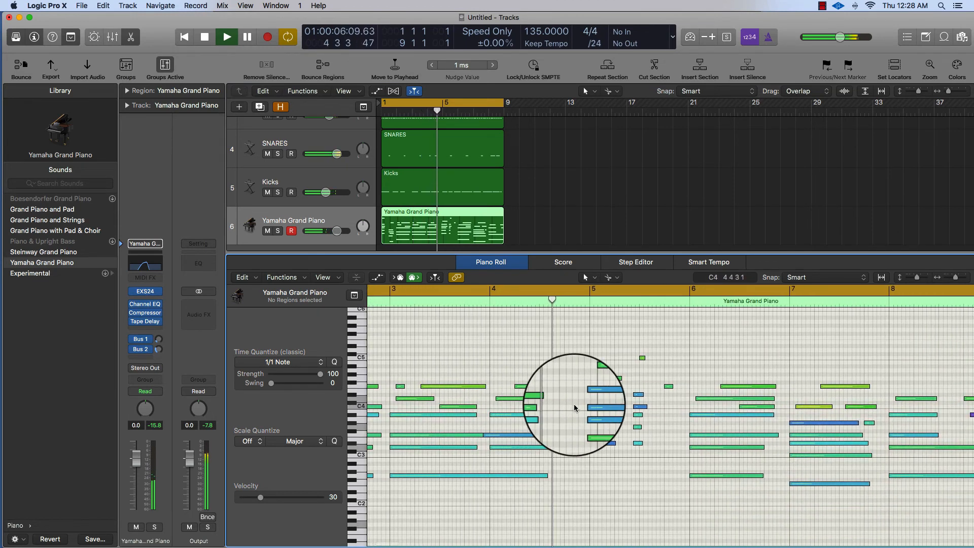
- Select the notes of both piano chords in bar 5 and shift them together slightly later, closer to the beat
left_click_drag(599, 454, 604, 377)
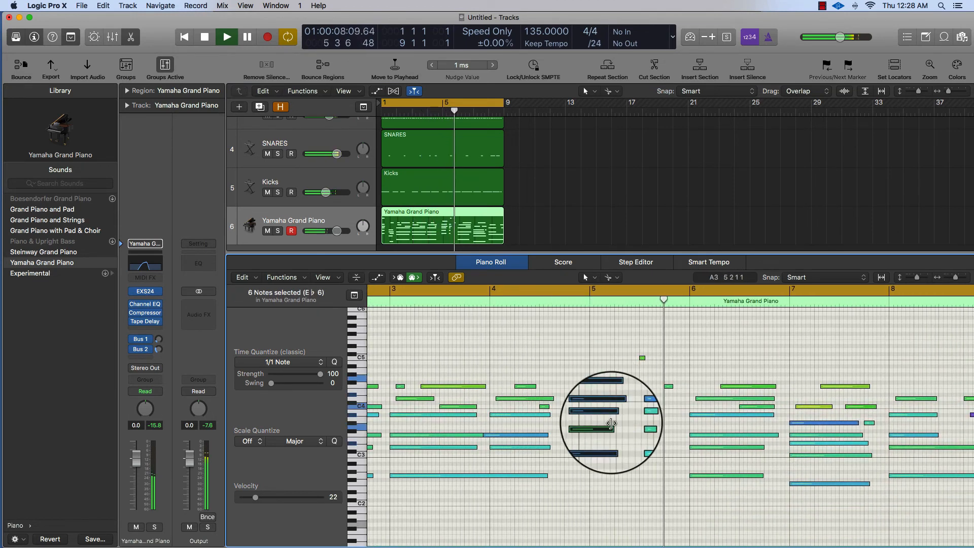
left_click_drag(648, 467, 599, 372)
key("super+Right")
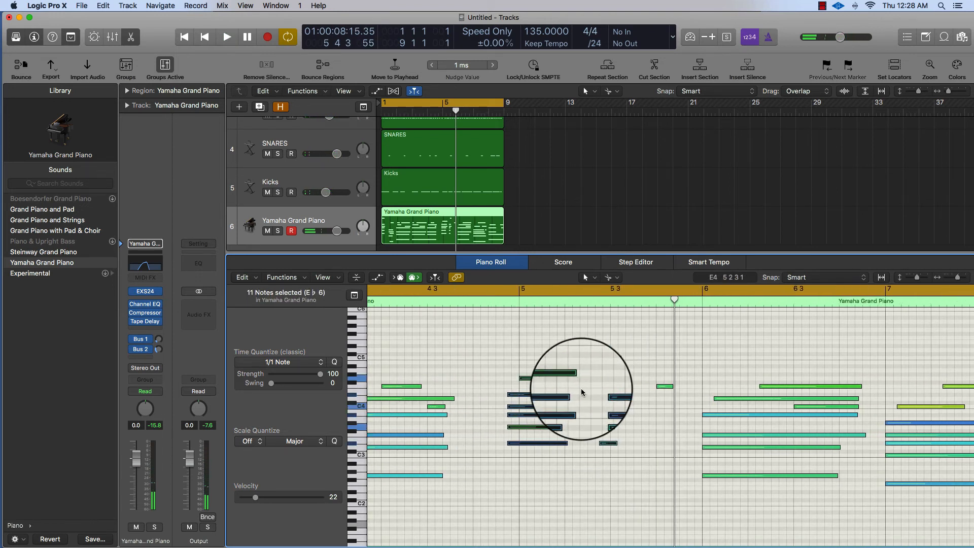
left_click_drag(522, 394, 531, 395)
left_click(531, 396)
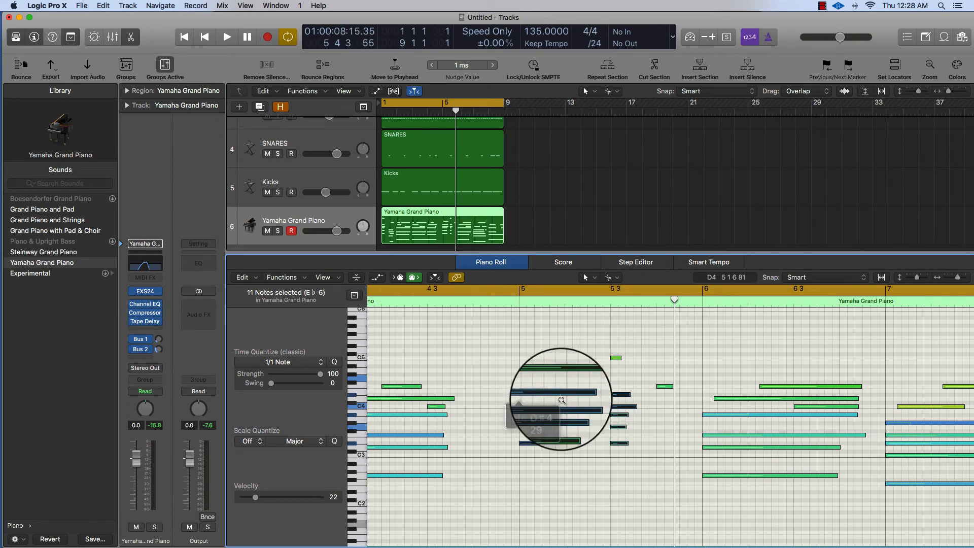
- Examine the start positions of the shifted bar 5 chords against the grid and the neighbouring bars
key("super+Right")
key("super+Right")
scroll(560, 400, "left", 2)
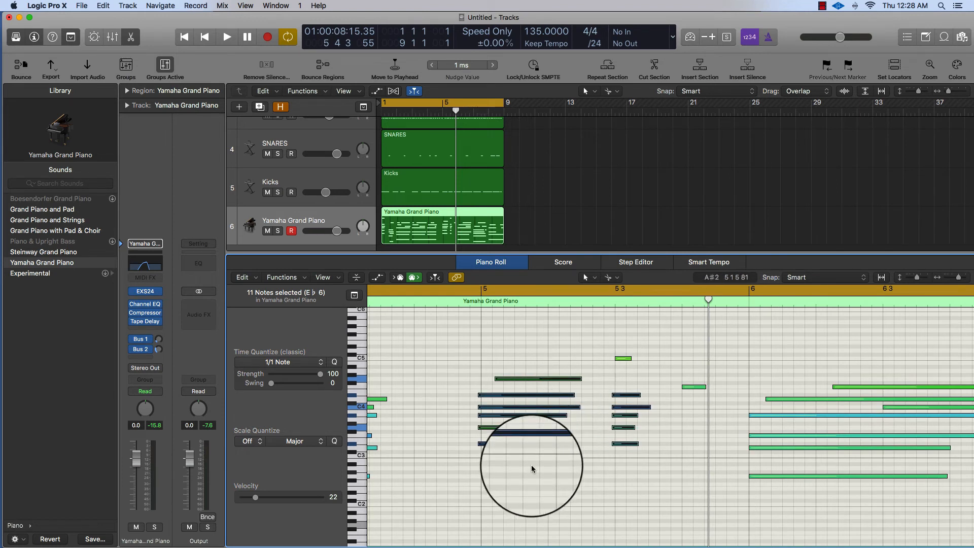
scroll(546, 454, "left", 2)
key("super+Right")
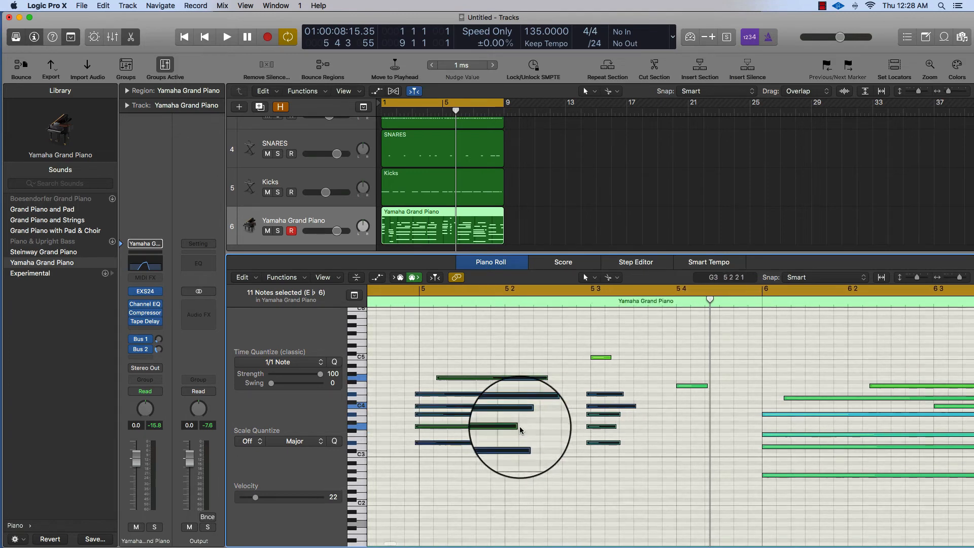
key("super+Left")
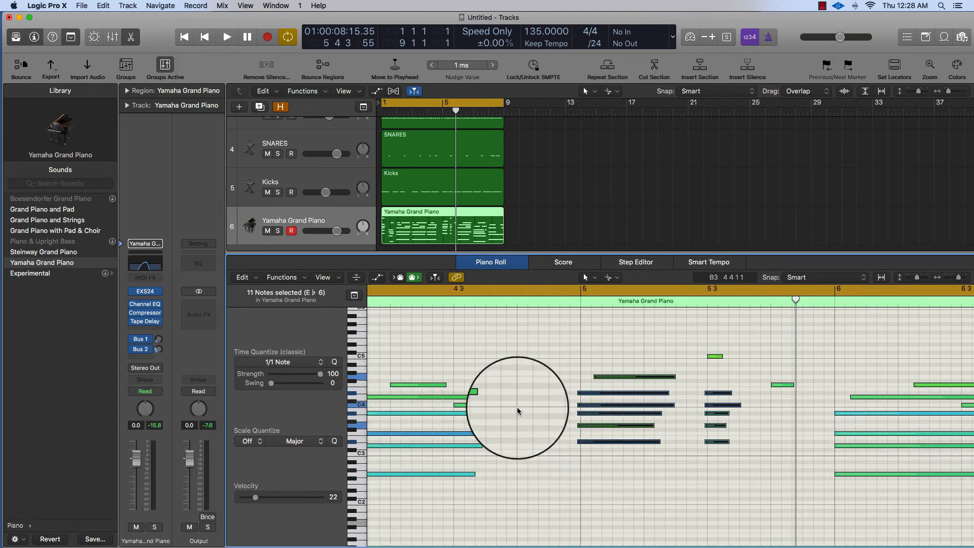
key("super+Left")
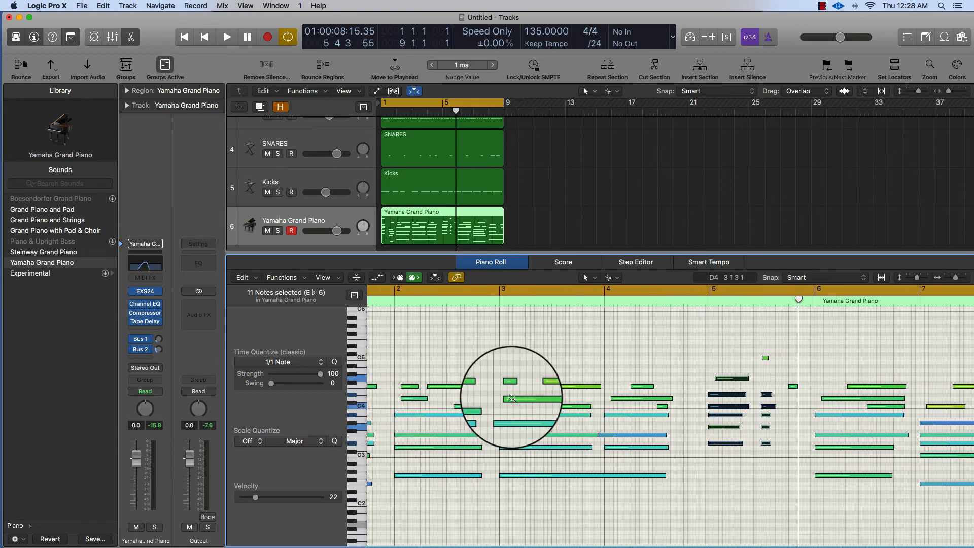
- Play the beat from bar 3 through the loop and check the timing of the piano chords around bar 5
double_click(504, 291)
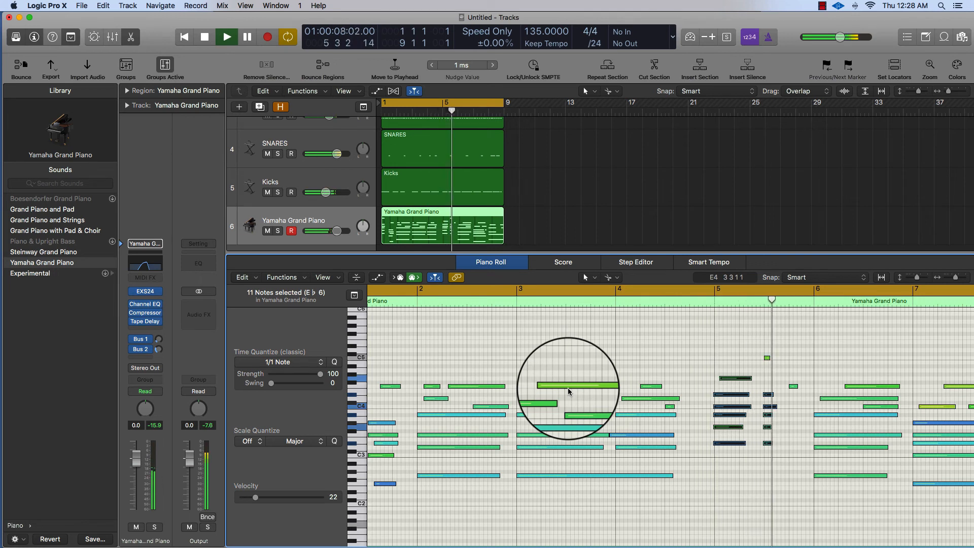
scroll(615, 432, "up", 5)
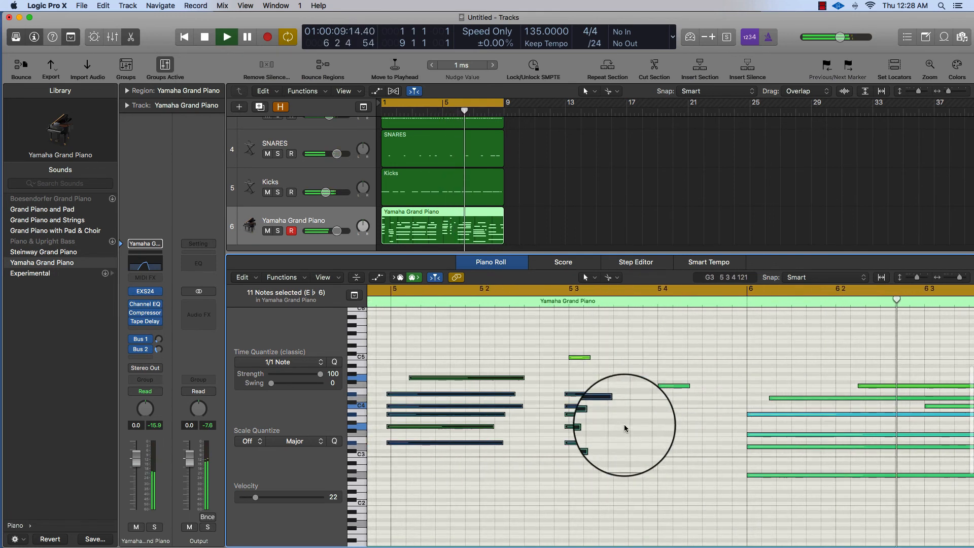
left_click(579, 455)
scroll(580, 459, "left", 12)
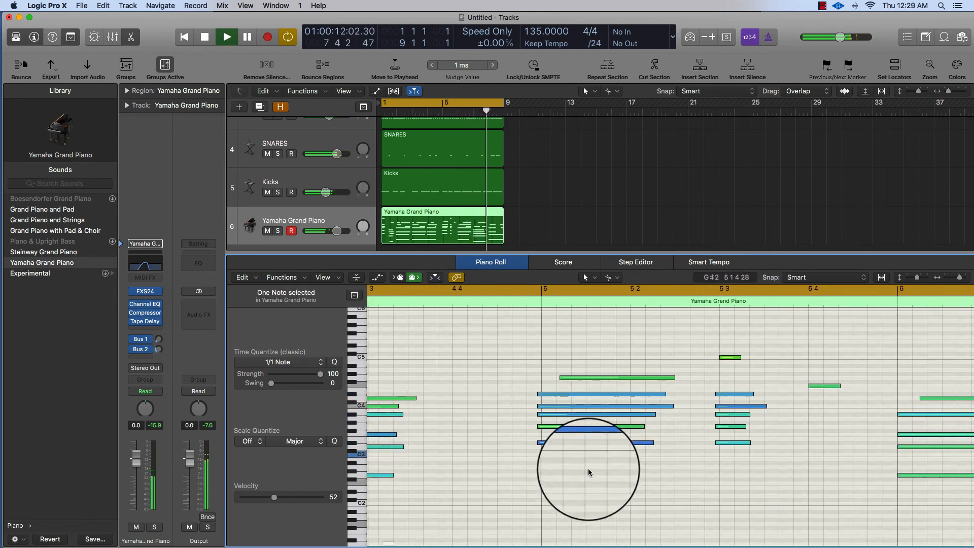
scroll(589, 472, "left", 4)
scroll(588, 470, "down", 3)
scroll(587, 471, "left", 7)
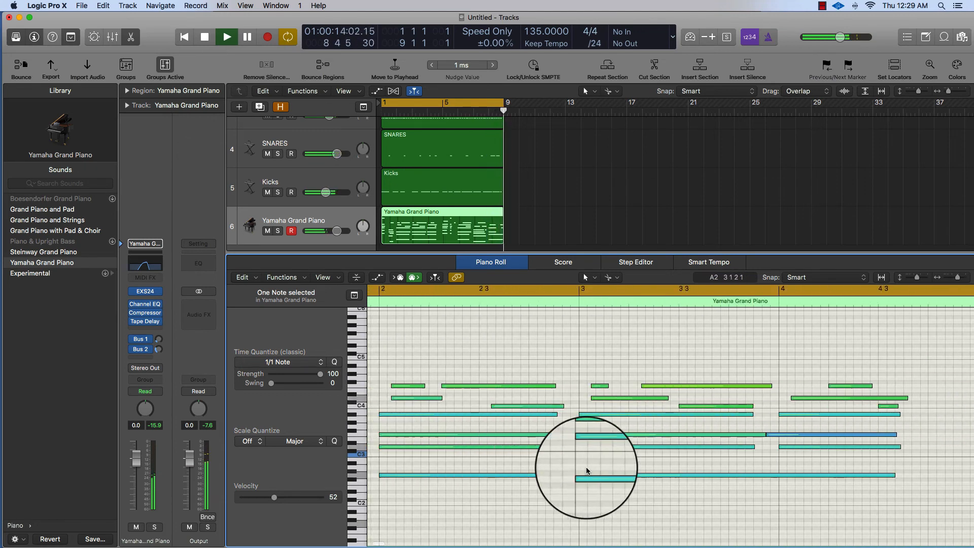
scroll(586, 471, "right", 10)
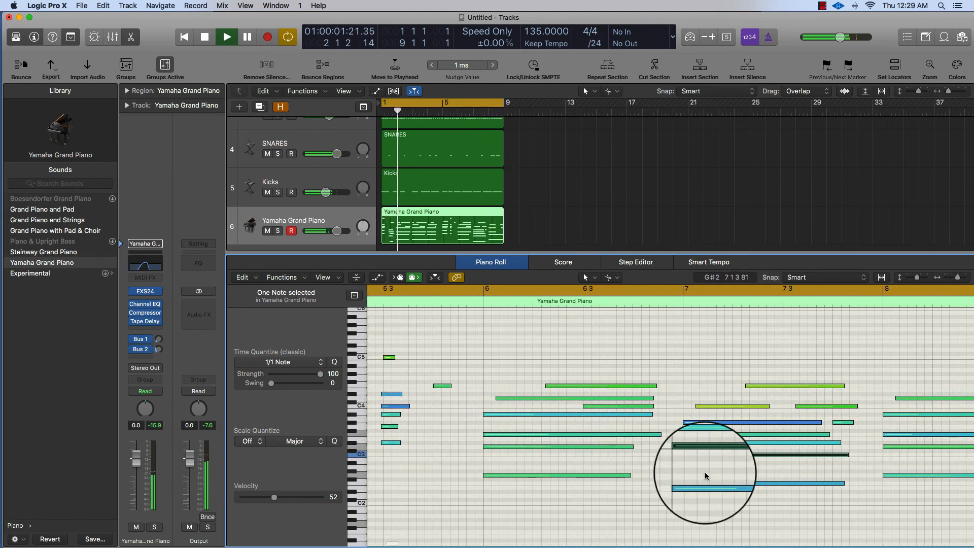
scroll(704, 475, "left", 4)
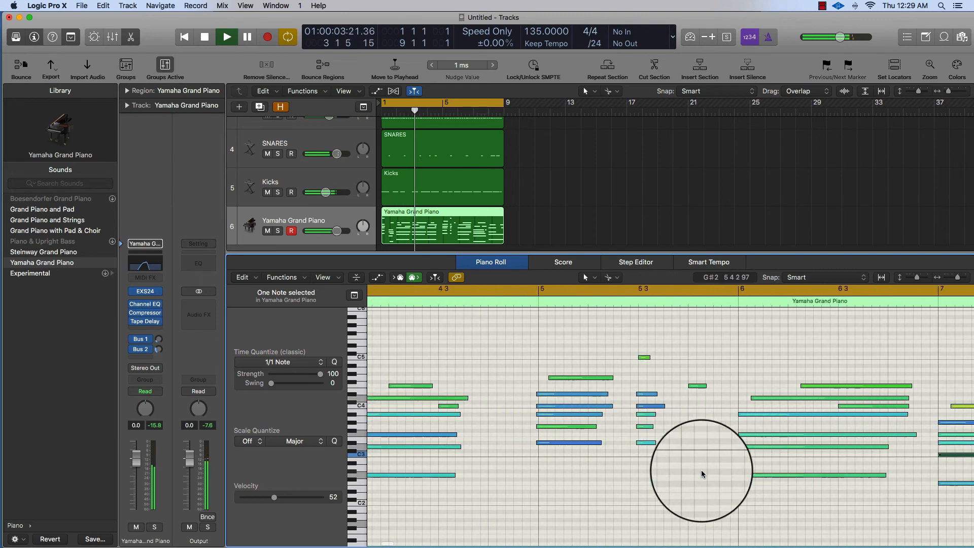
scroll(702, 474, "left", 5)
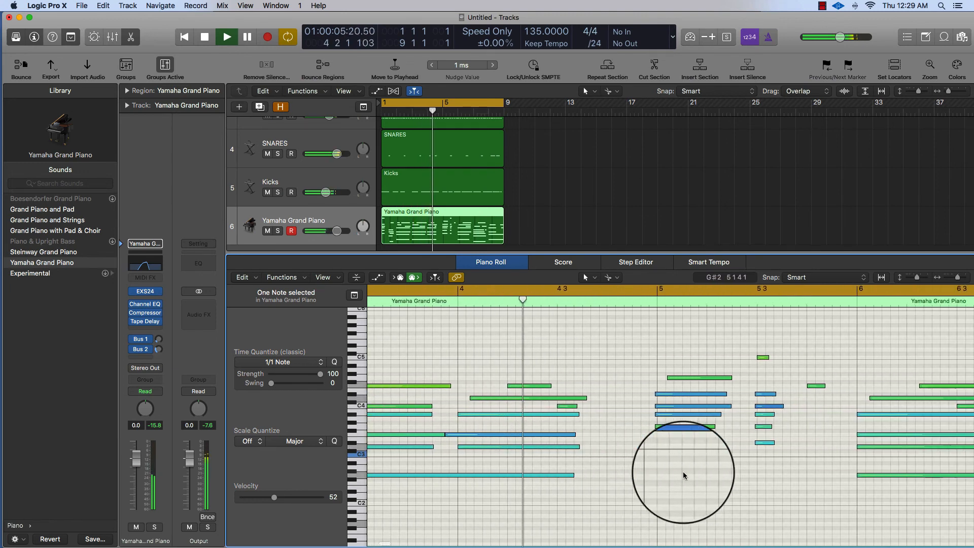
scroll(683, 476, "right", 4)
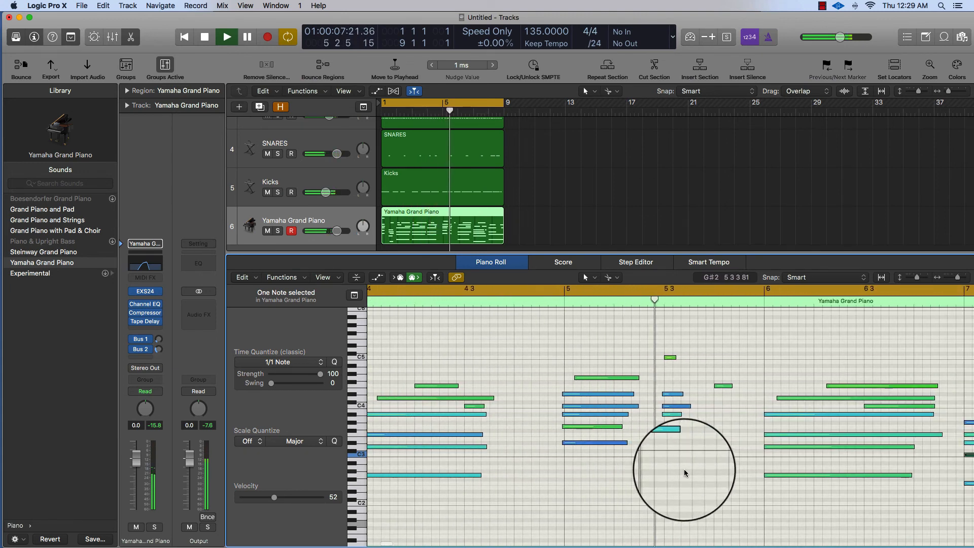
key("space")
- Select the five-note chord just before bar 5 beat 3 and nudge it about 18 ms later in 1 ms steps
left_click_drag(654, 459, 666, 377)
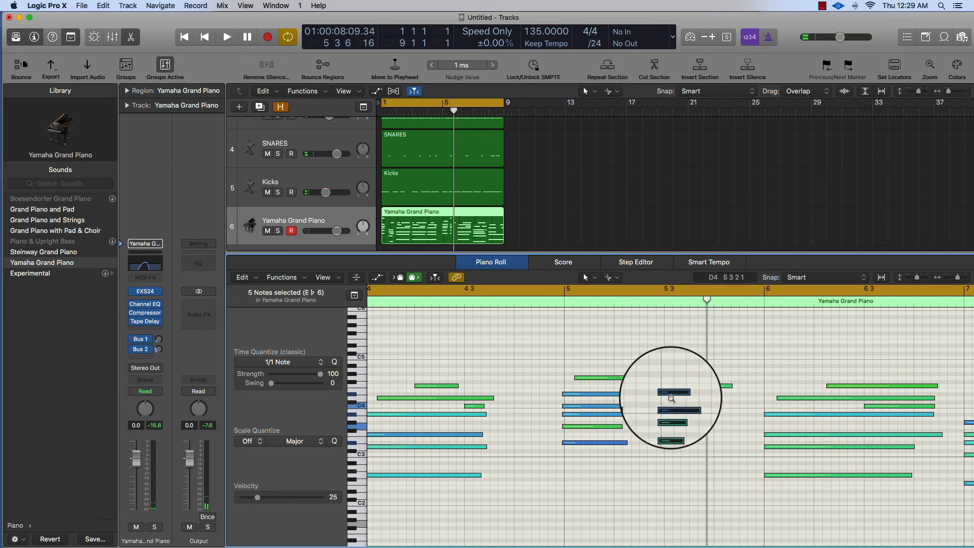
key("alt+Right")
key("alt+Right")
key("alt+Right")
key("alt+Right")
key("alt+Right")
key("alt+Right")
key("alt+Right")
key("alt+Right")
key("alt+Right")
key("alt+Right")
key("alt+Right")
key("alt+Right")
key("alt+Right")
key("alt+Right")
key("alt+Right")
key("alt+Right")
key("alt+Right")
key("alt+Right")
- Play the beat from bar 1 with the Piano Roll closed, slightly lowering the Hi Hat (Closed) and SNARES volumes and raising the Kicks
key("Return")
key("space")
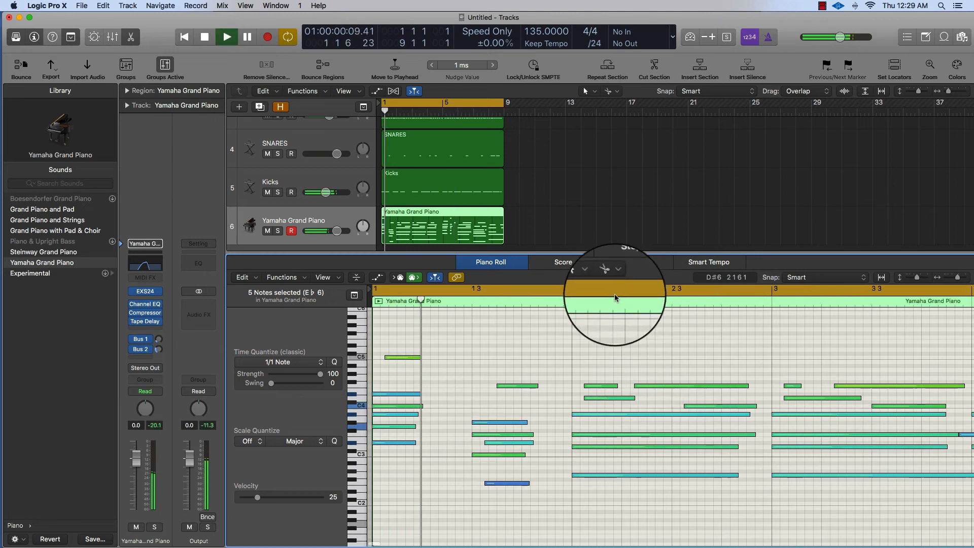
key("p")
scroll(587, 232, "down", 3)
scroll(587, 232, "right", 3)
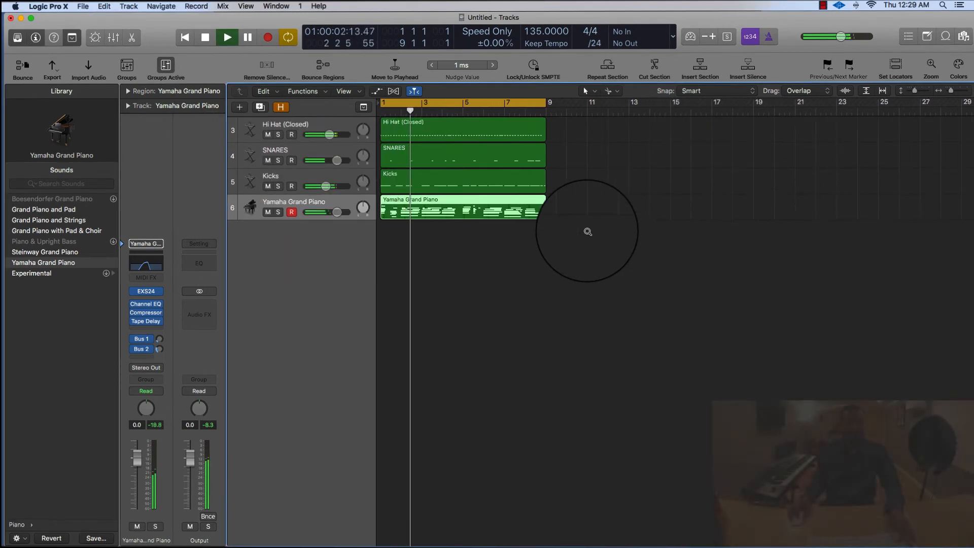
mouse_move(316, 138)
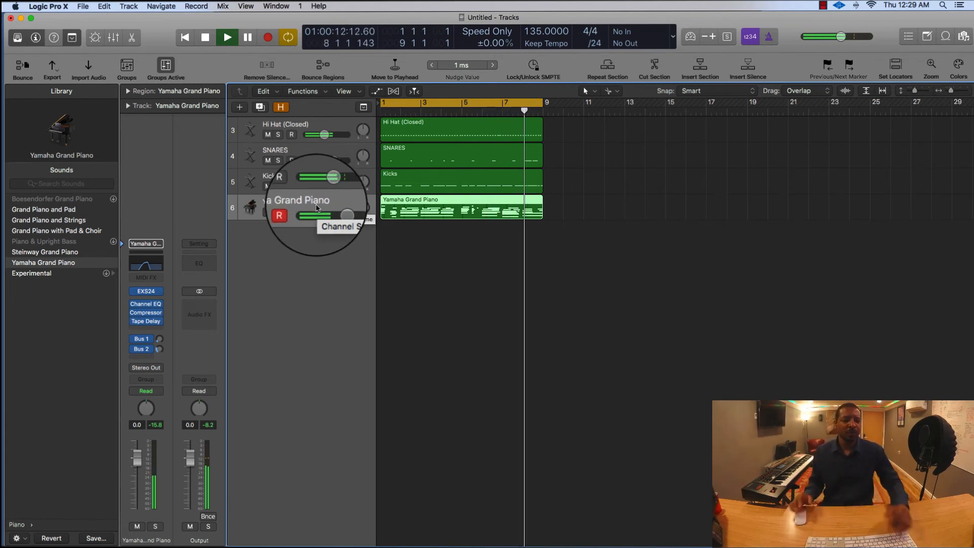
key("space")
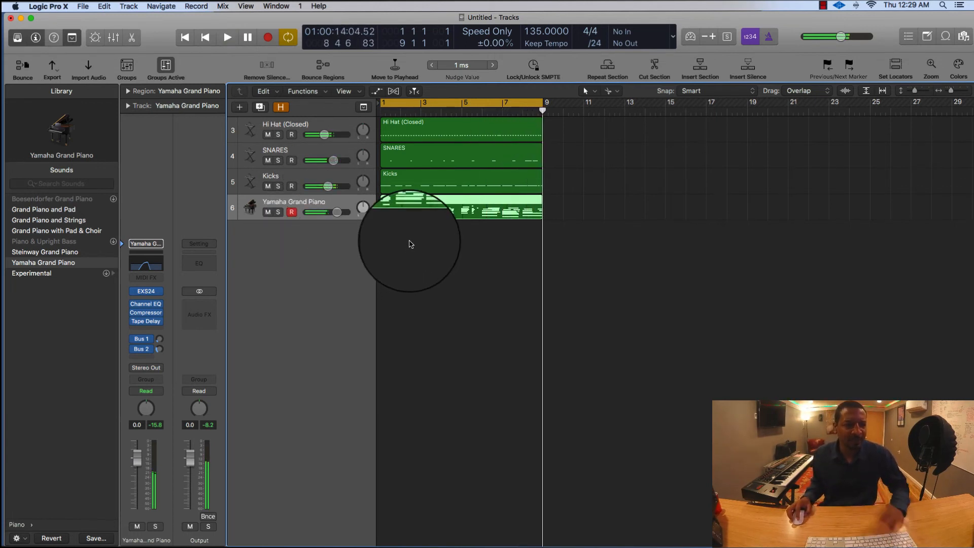